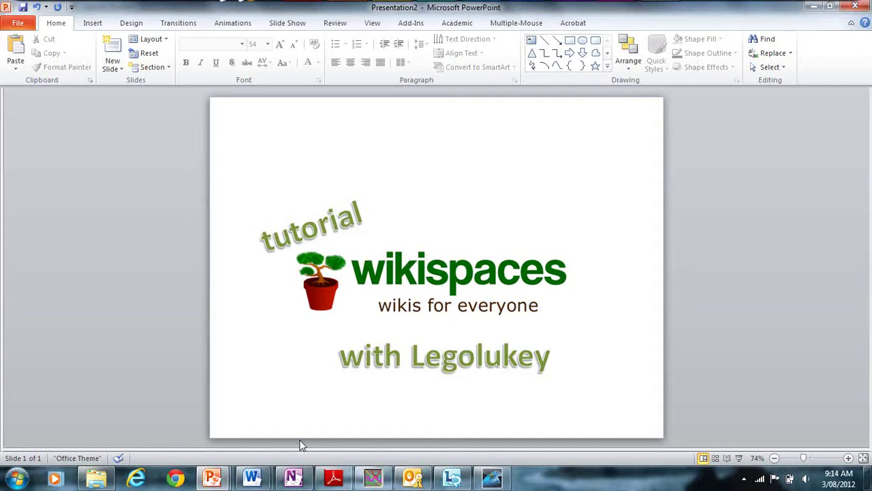
Step: Open Chrome, go to Google and search for 'wikispaces'
click(174, 479)
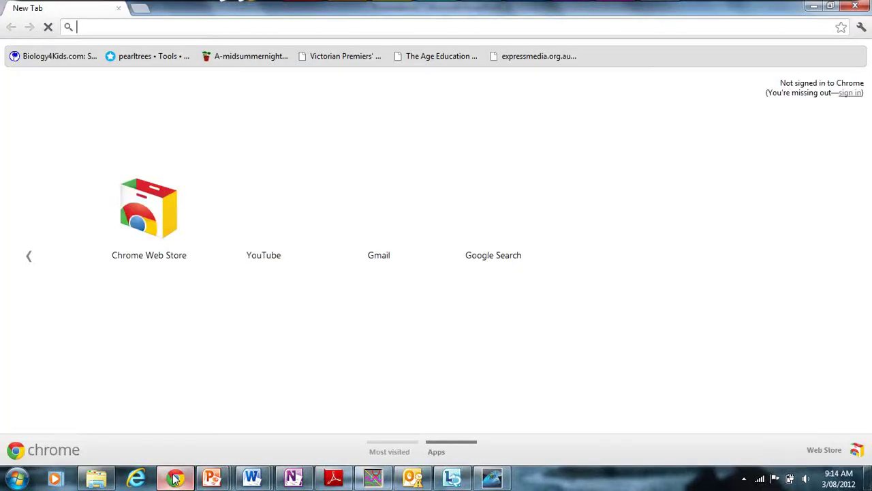
text(google.com.au)
key(Return)
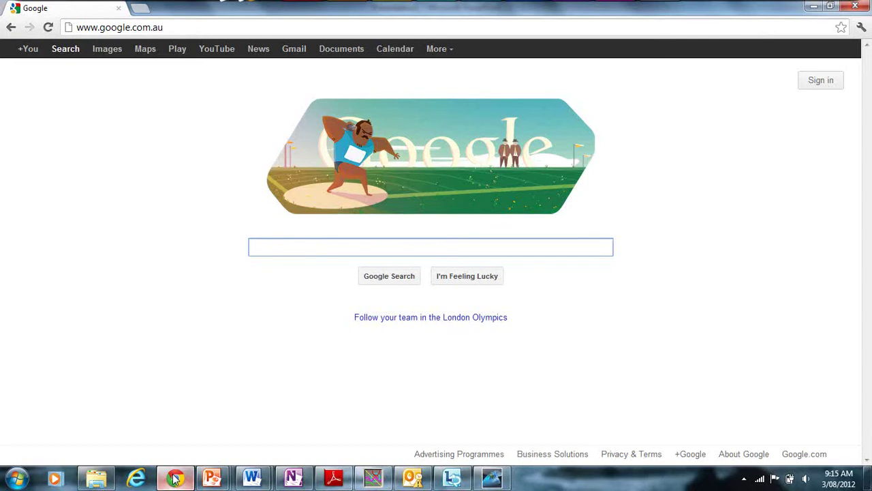
text(wikispaces)
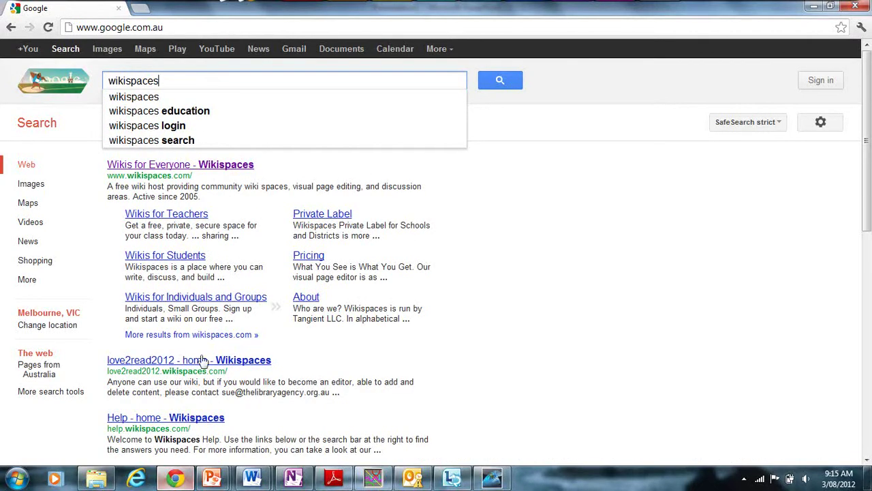
click(199, 28)
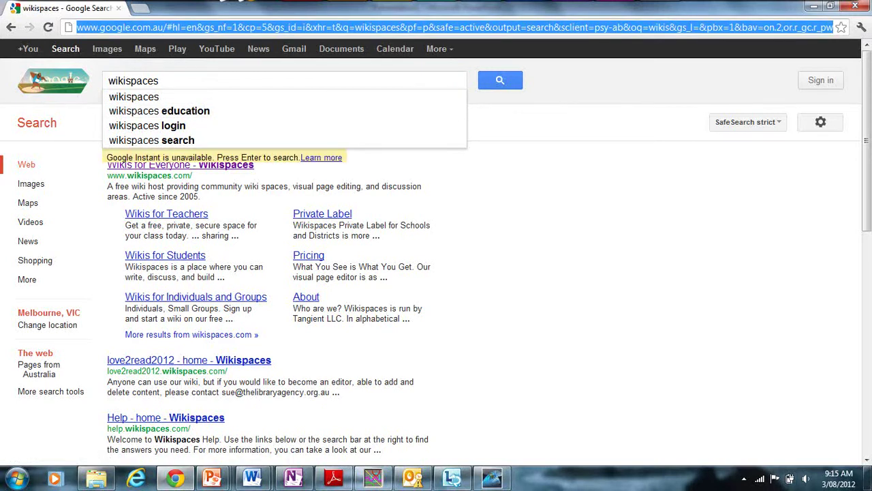
text(wikisp[)
key(BackSpace)
text(aces)
key(BackSpace)
key(BackSpace)
key(BackSpace)
key(BackSpace)
key(BackSpace)
key(BackSpace)
key(BackSpace)
key(BackSpace)
key(BackSpace)
key(BackSpace)
key(BackSpace)
text(www.wiki)
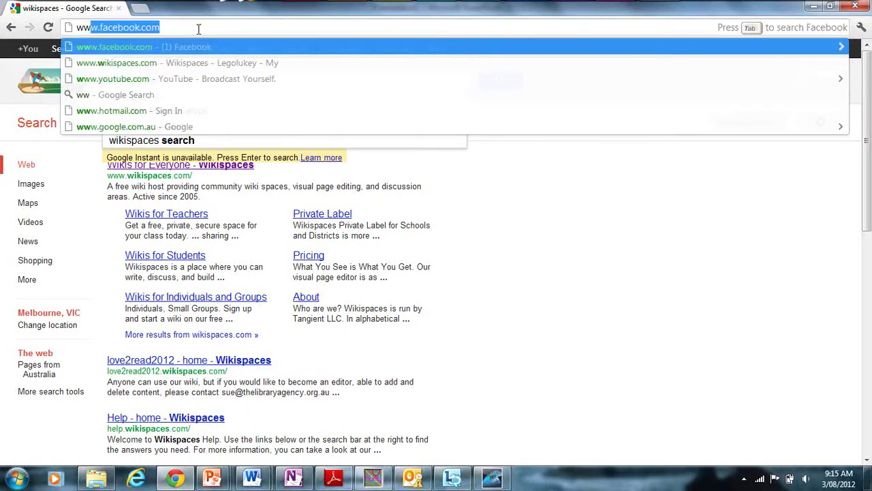
text(spaces.com)
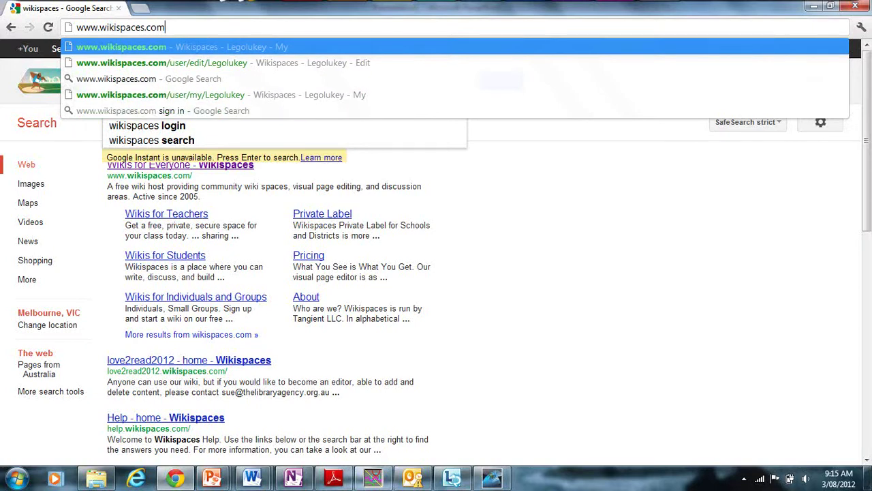
key(Return)
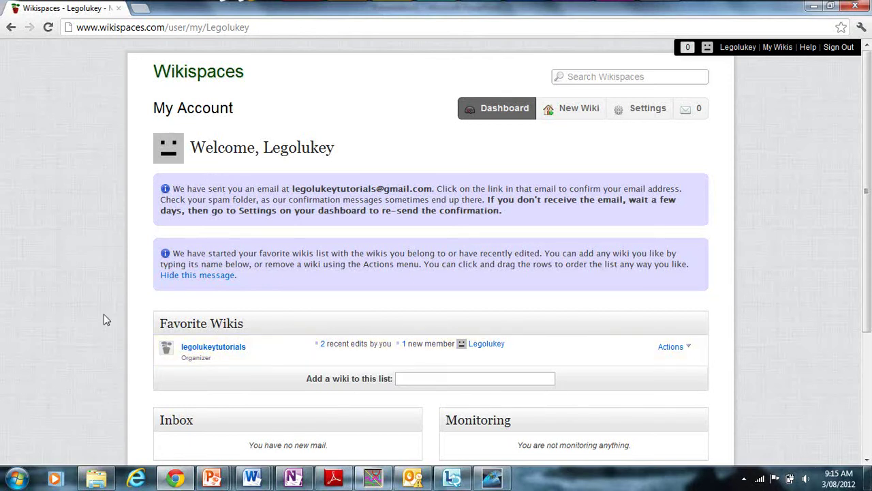
Step: Open the legolukeytutorials wiki's Manage Wiki page and scroll to the Tools section with Delete Wiki
click(189, 349)
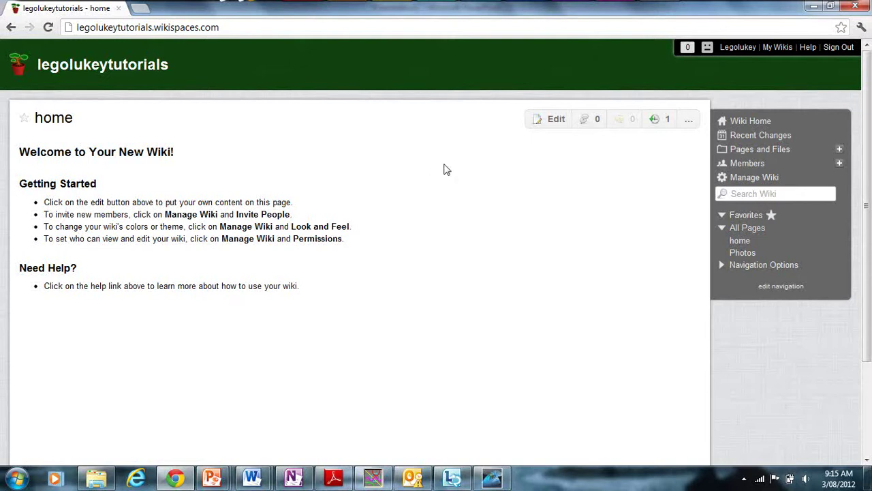
click(751, 184)
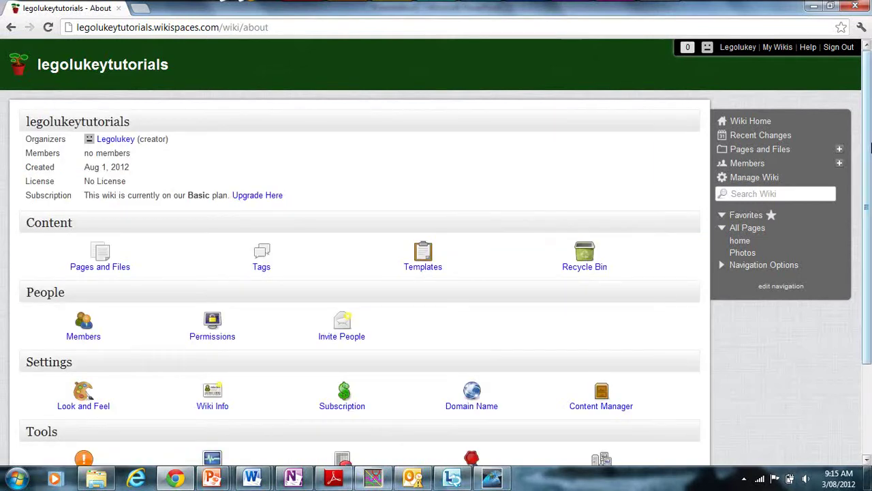
drag(868, 114, 869, 283)
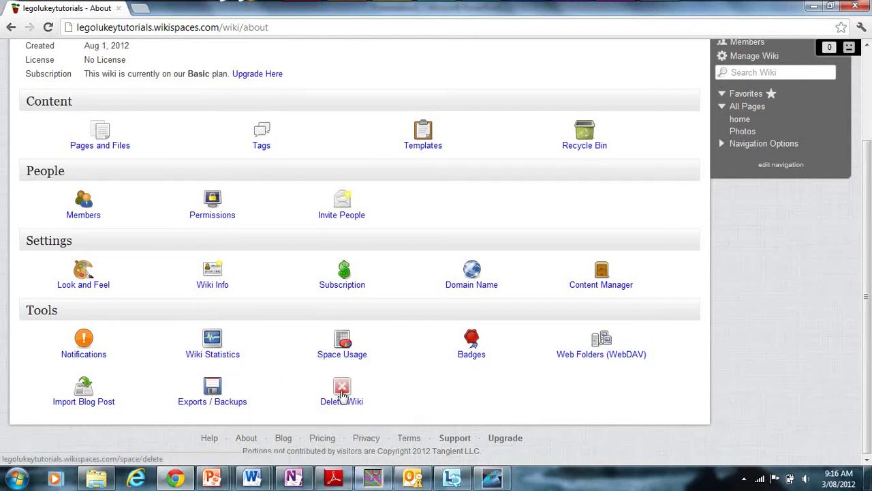
Step: Delete the legolukeytutorials wiki after ticking 'I understand', then close the 'Wiki deleted.' notice
click(337, 407)
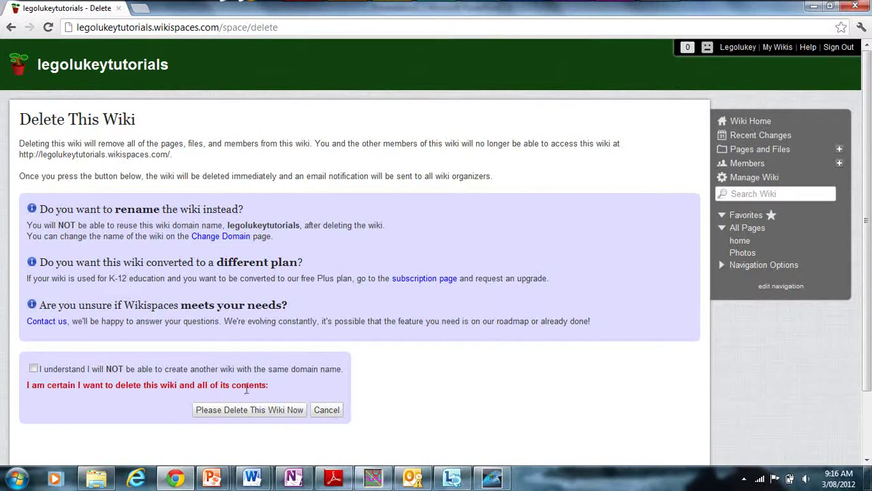
click(34, 370)
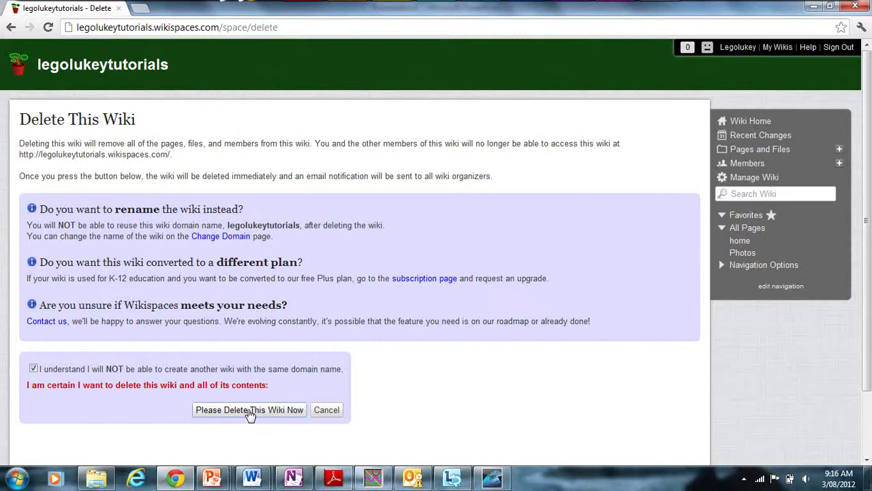
click(250, 411)
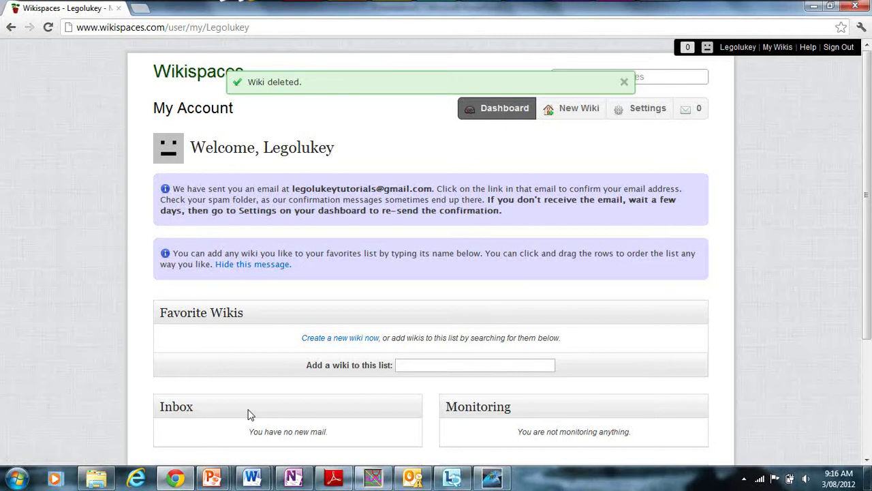
click(625, 82)
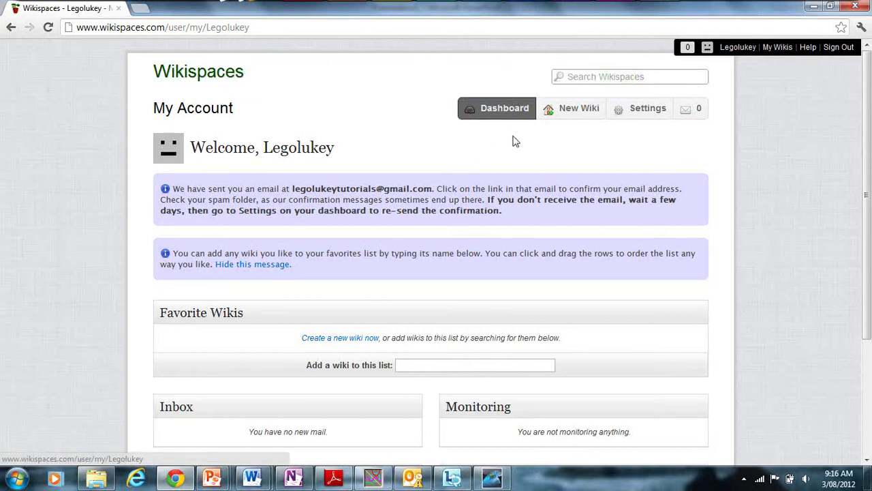
Step: From account Settings, delete the Wikispaces account, confirming with the account password
click(613, 115)
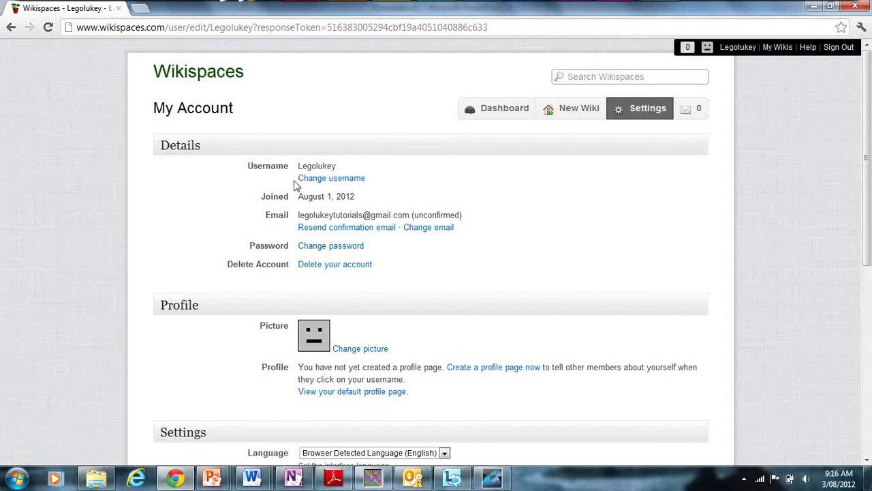
click(315, 266)
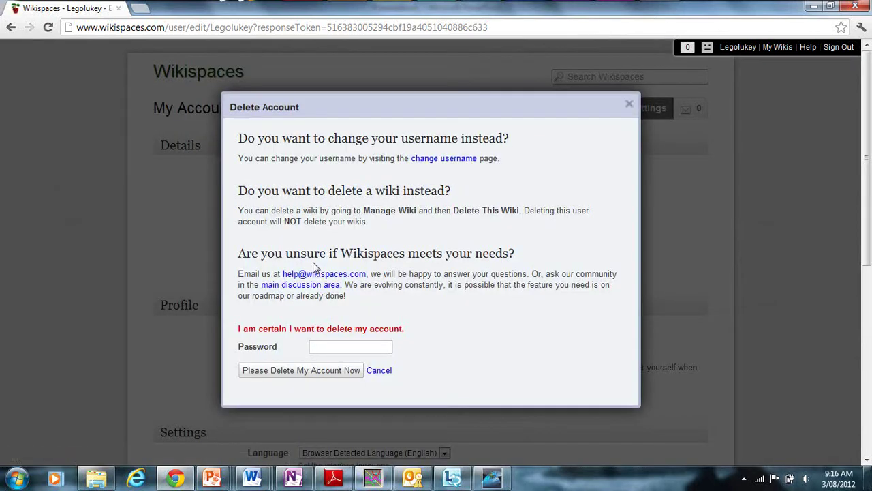
click(317, 348)
text(•••••)
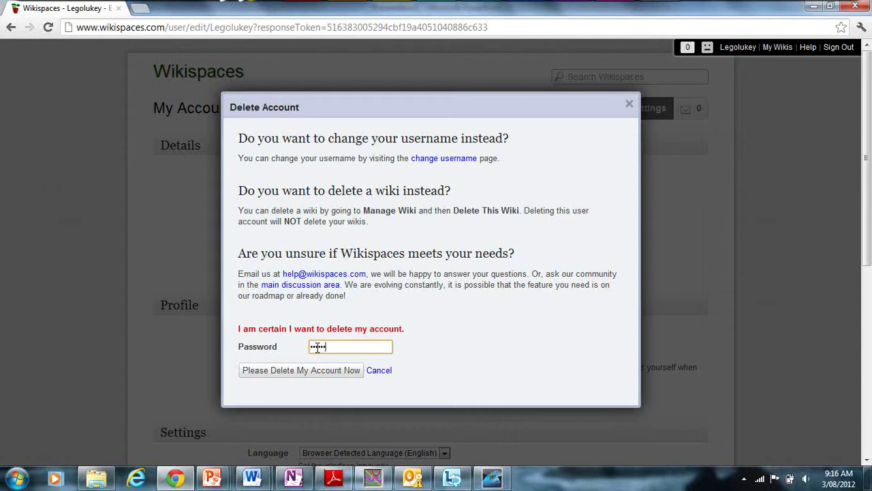
text(•••)
click(311, 375)
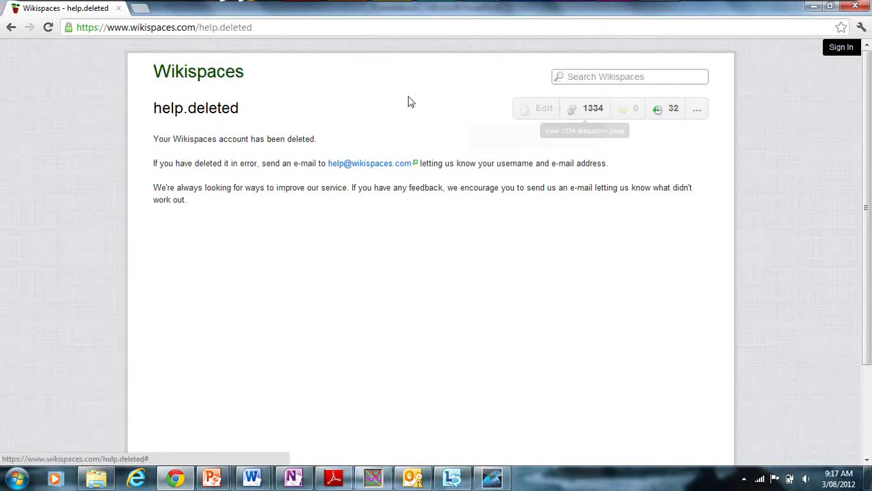
Step: Load the signed-out Wikispaces home page through the address bar
click(366, 26)
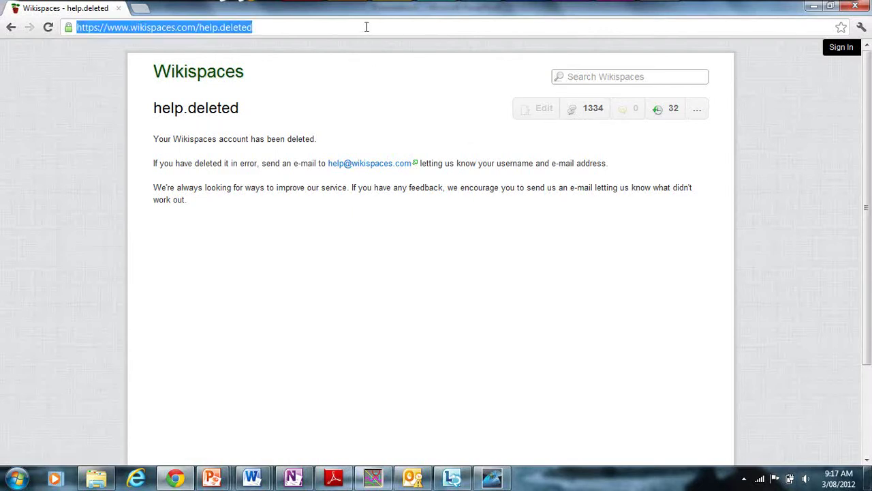
text(w)
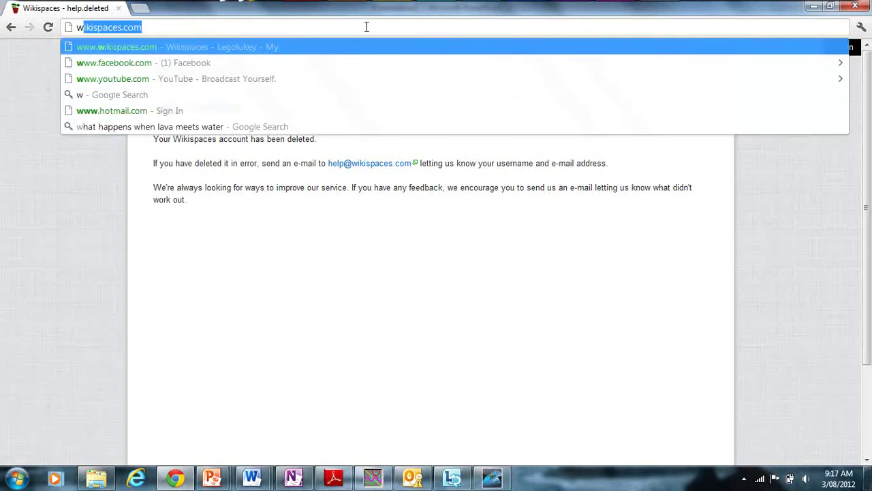
text(iki)
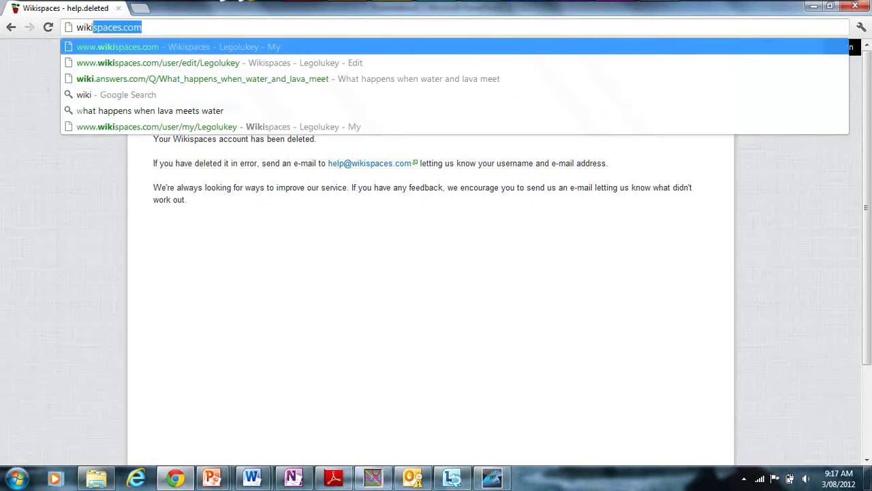
key(Return)
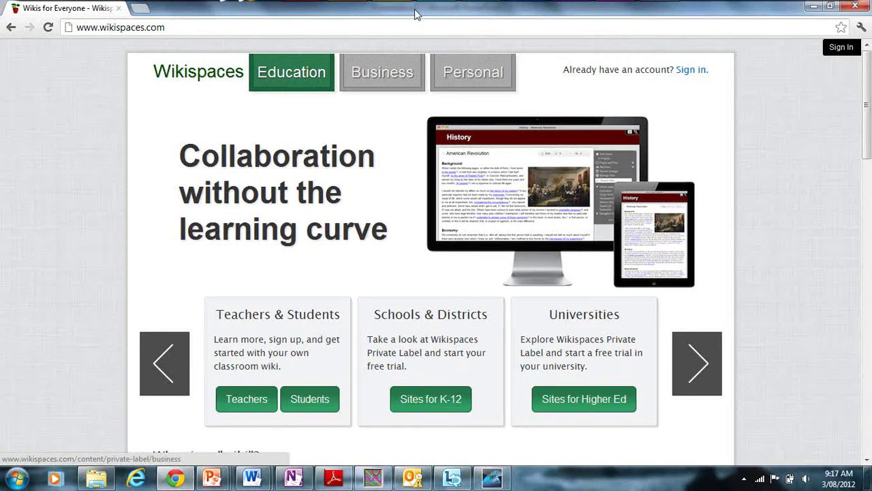
Step: Show the Personal page's free Basic wiki offer and the Start Your Wiki button
click(397, 80)
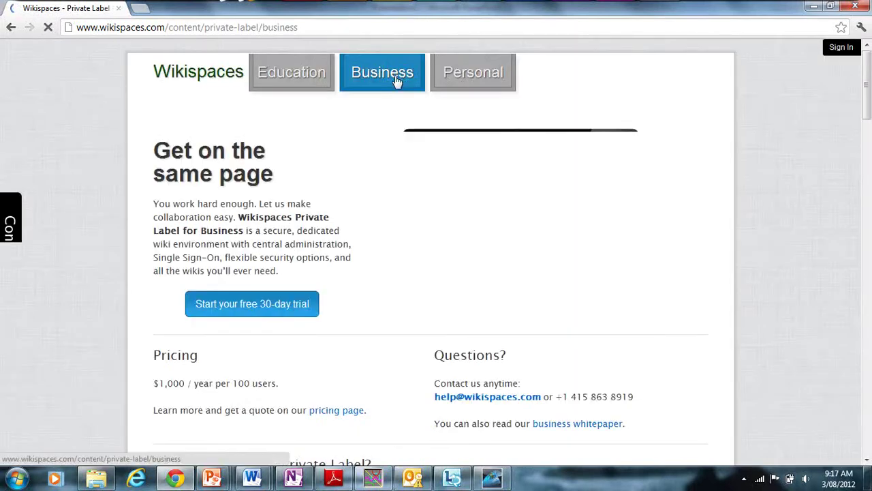
click(467, 73)
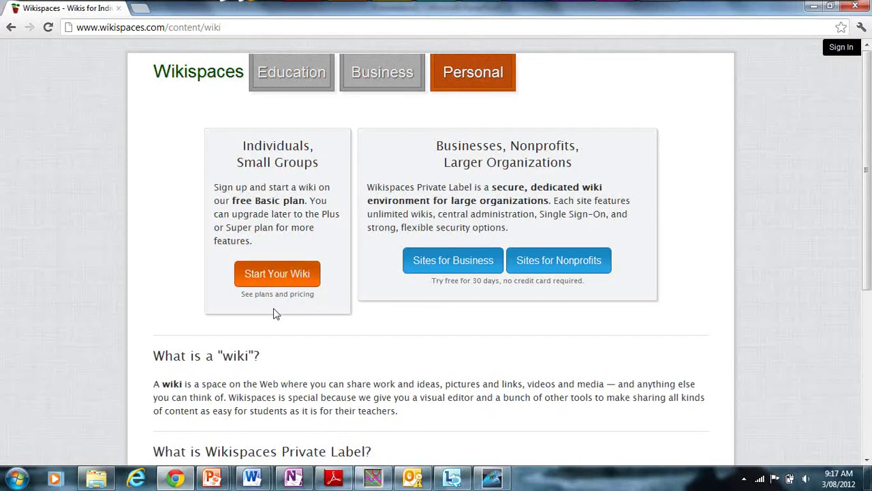
mouse_move(867, 160)
mouse_down()
mouse_move(865, 310)
mouse_move(868, 170)
mouse_up()
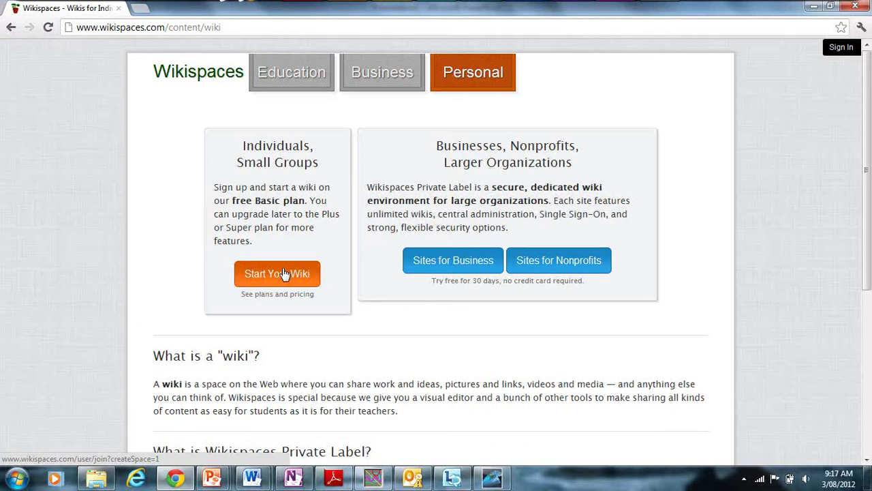
Step: Open the sign-up form and fill in the username, password and e-mail address
click(284, 273)
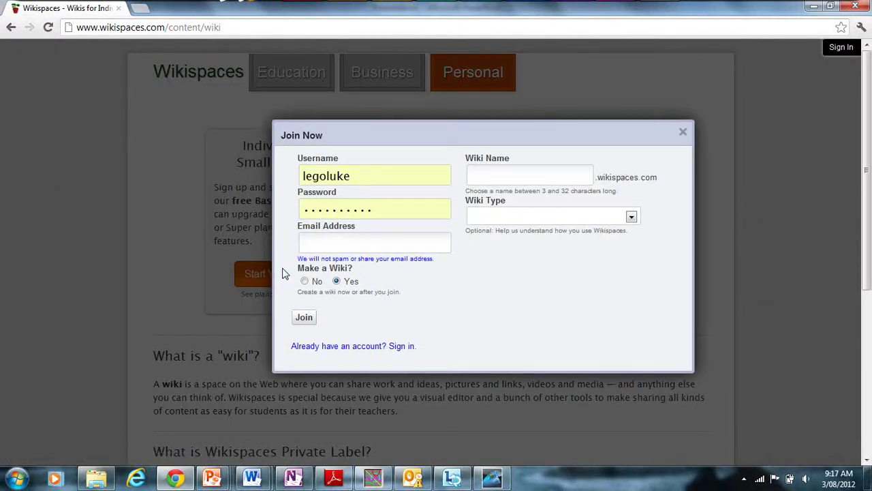
click(376, 181)
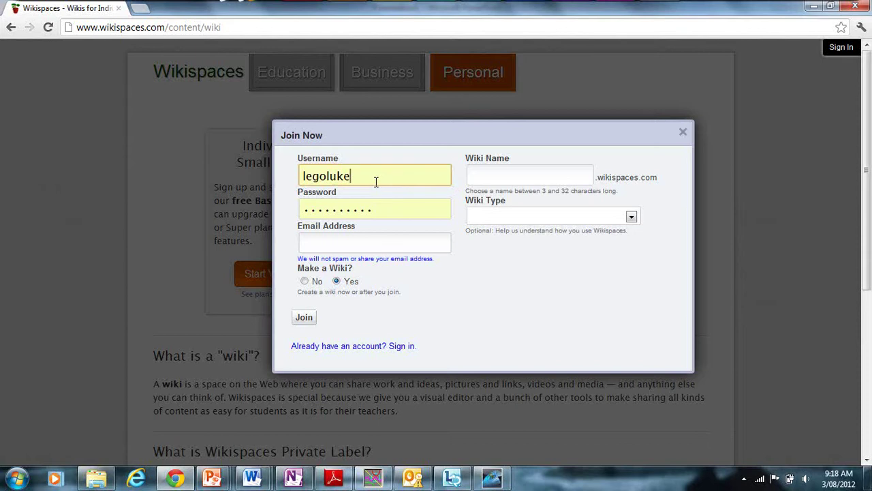
text(y)
click(389, 207)
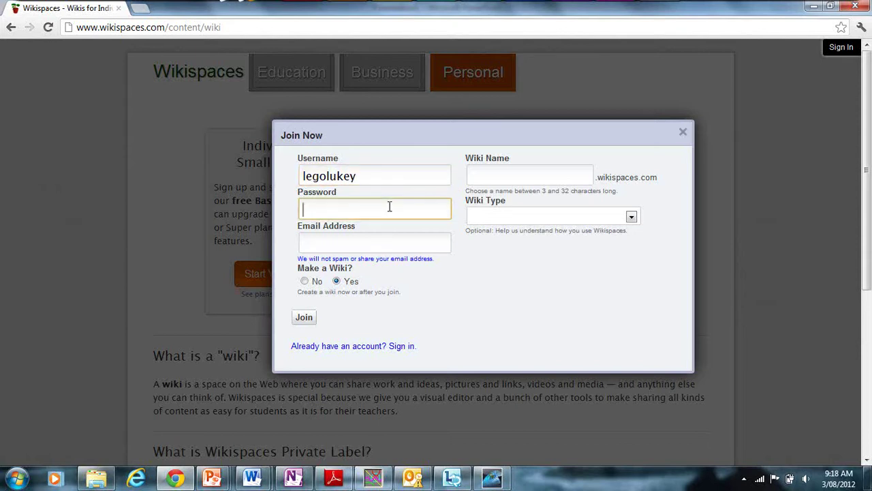
text(•••••••••)
key(Tab)
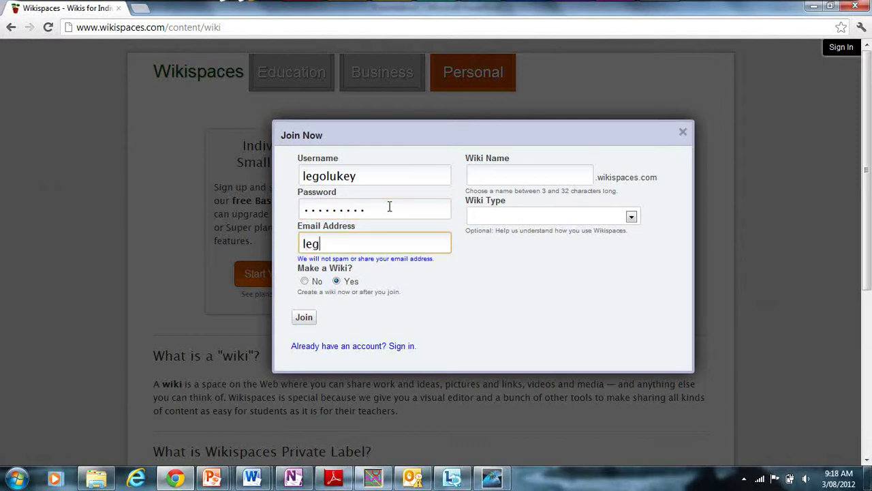
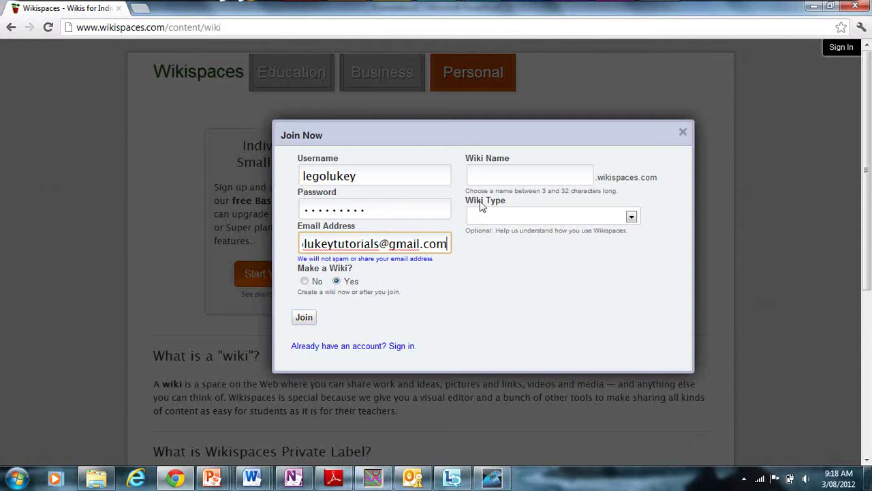
Step: Name the wiki 'Legolukey-Tutorials', choose Personal as wiki type, and submit the form
click(489, 177)
text(Leg)
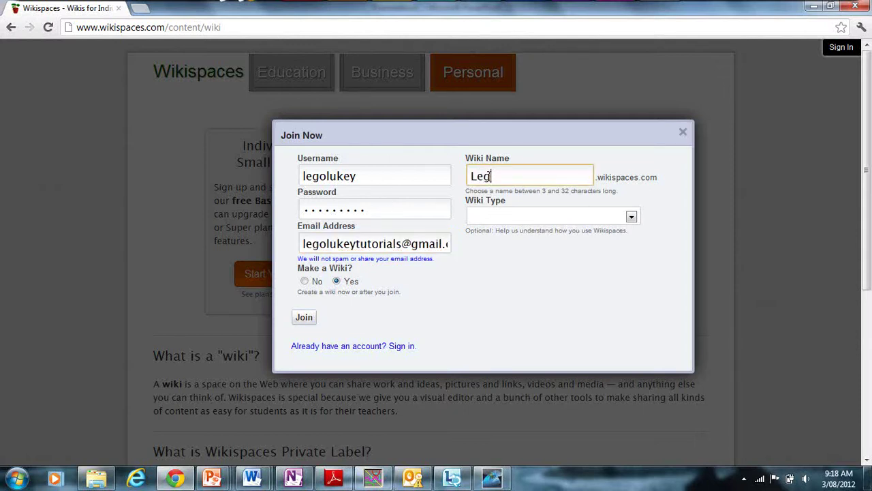
text(olukey-Tutorials)
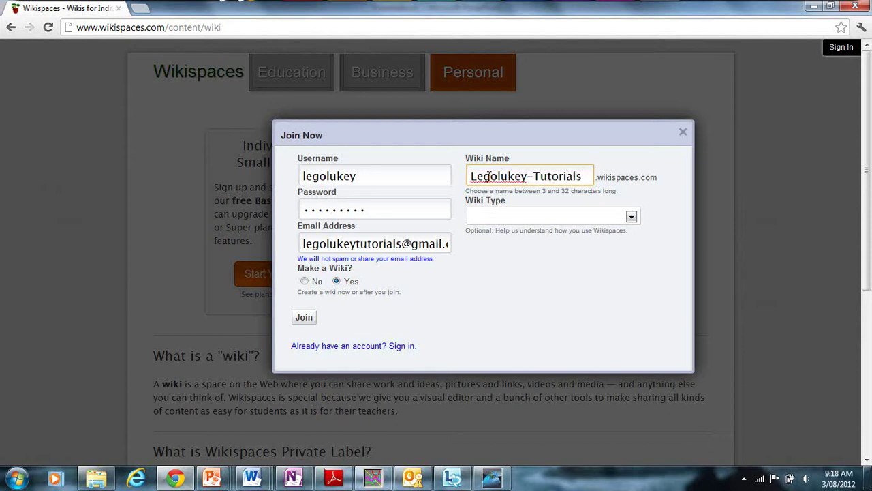
click(510, 217)
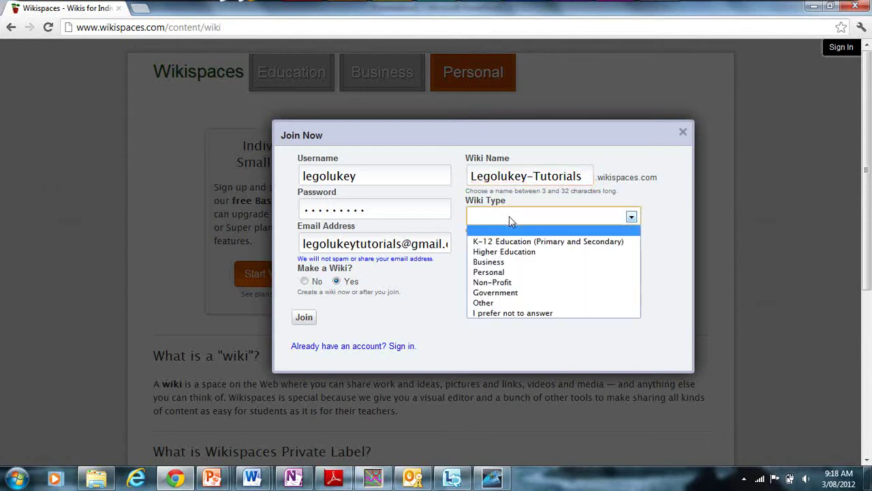
click(508, 273)
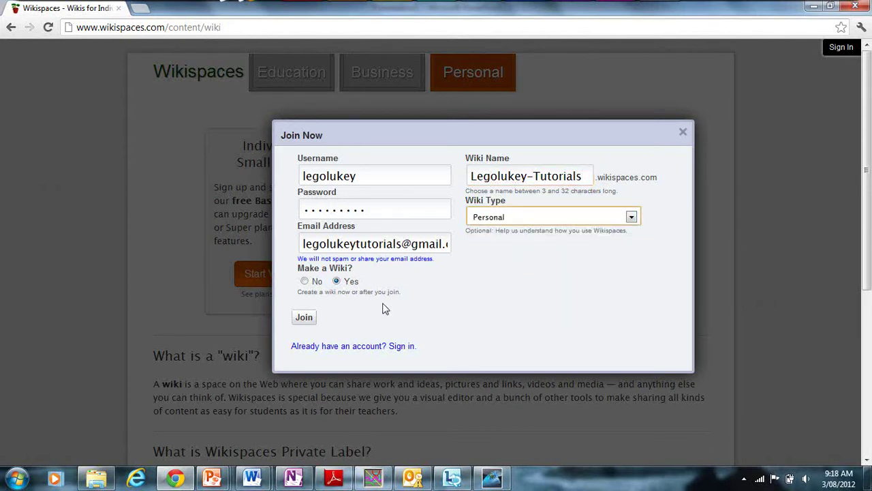
click(301, 323)
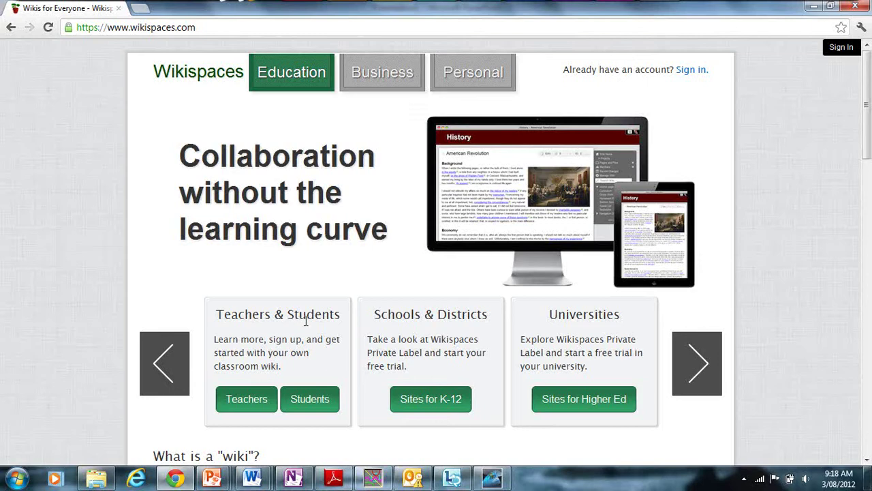
Step: Sign in with the account's e-mail address and password
click(690, 70)
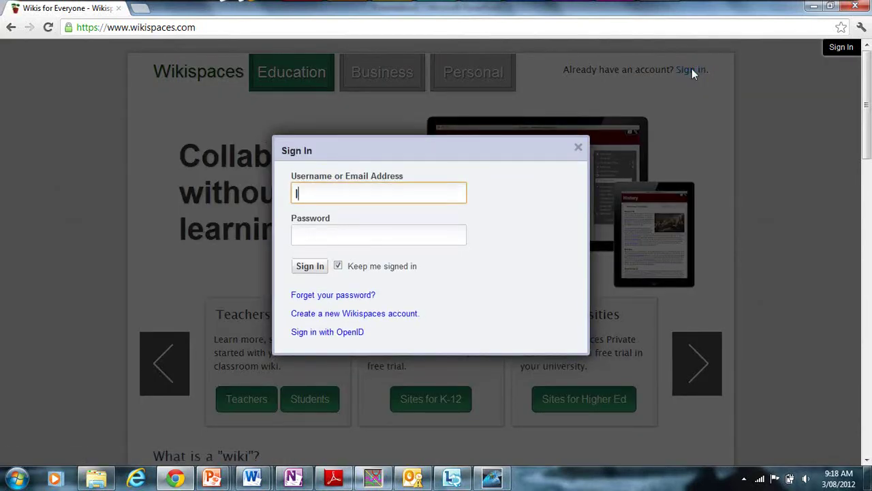
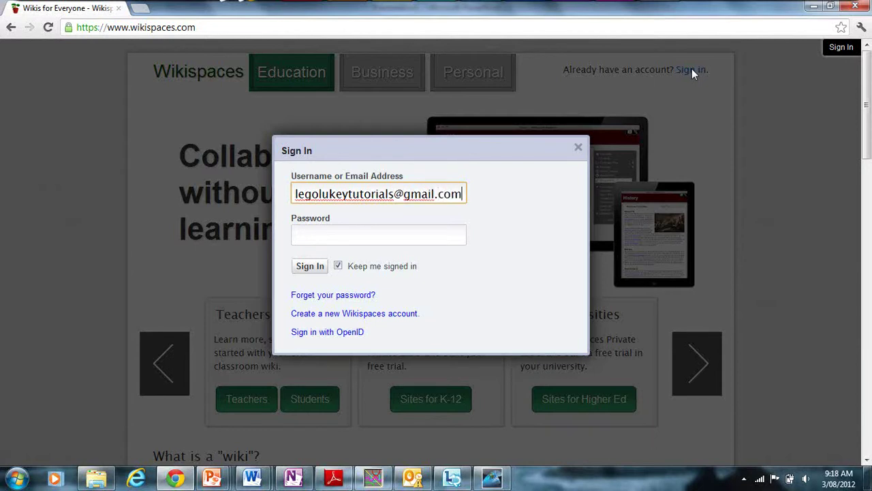
key(Tab)
text(•••••••••)
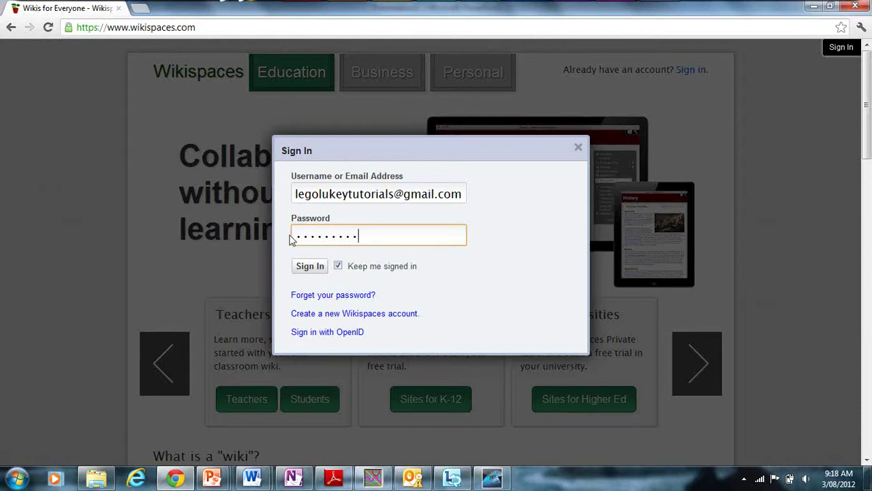
click(316, 269)
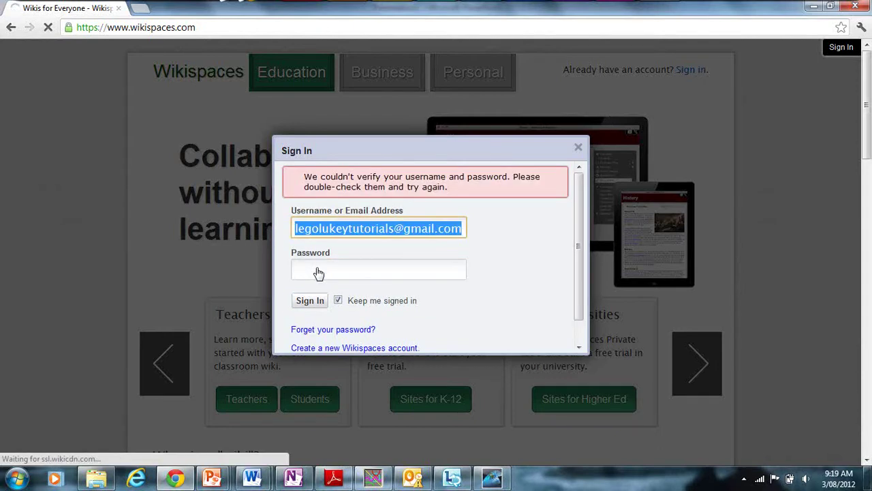
Step: Retry the sign-in with the password re-entered, then close the failed sign-in dialog
click(317, 268)
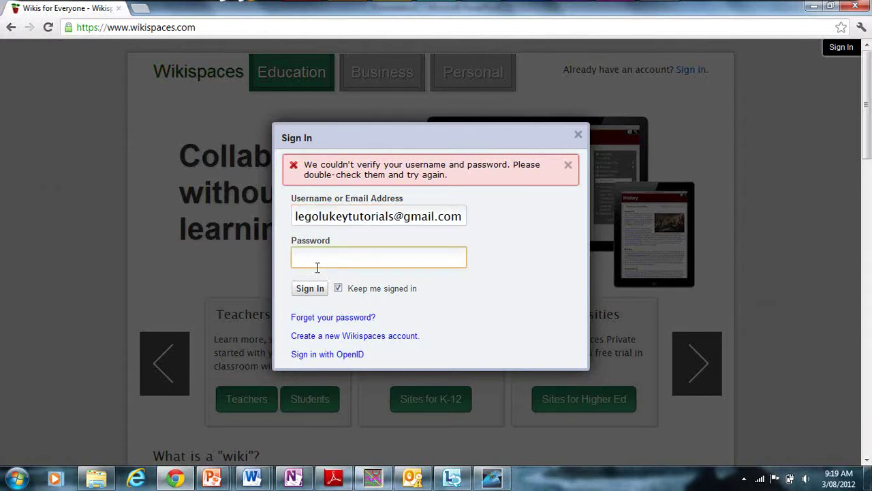
text(•••••••••)
key(Return)
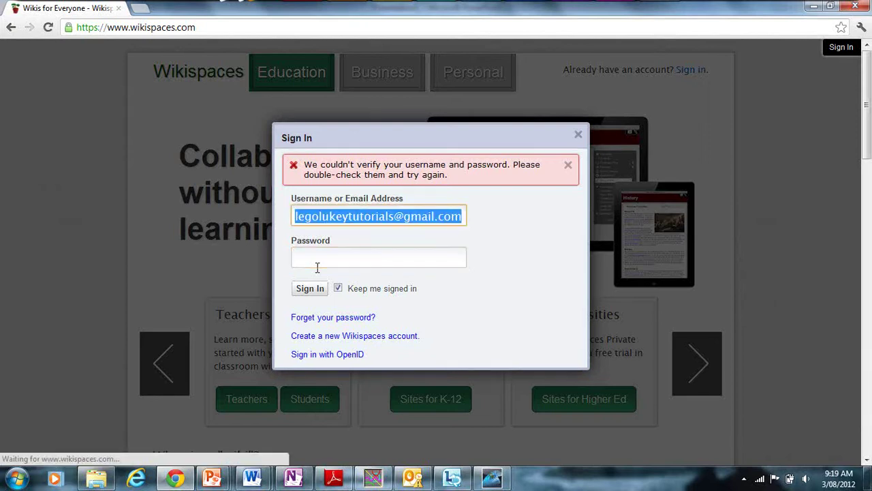
click(577, 137)
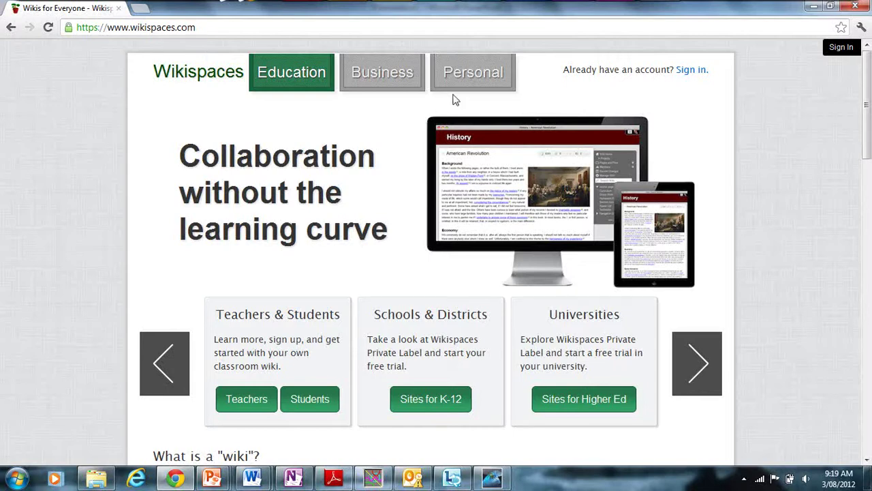
Step: Start a free wiki from the Personal page and enter a spaced username and the password
click(473, 82)
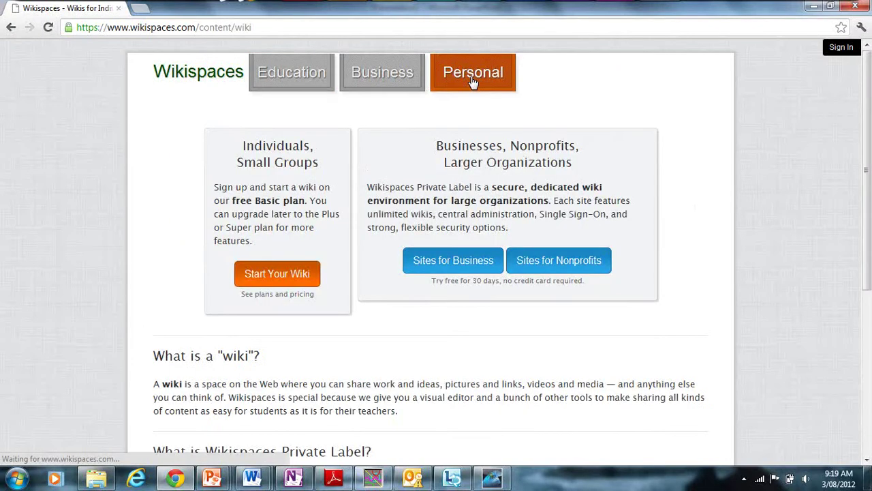
click(289, 281)
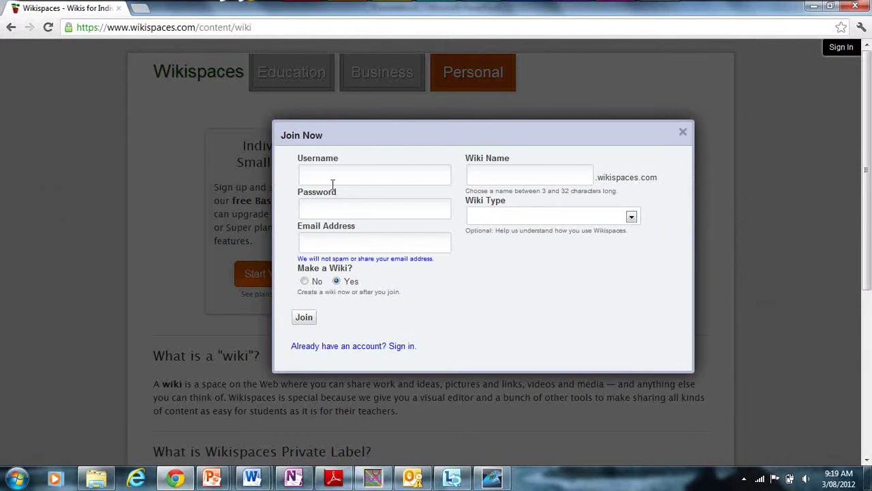
click(363, 175)
text(Lego)
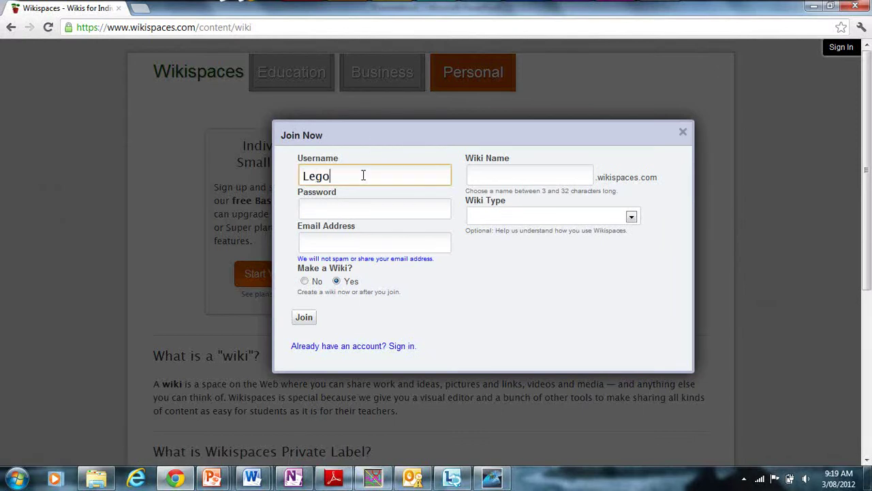
text(lukey Tutorials)
key(Tab)
text(•••••••••)
key(Tab)
Step: Enter the account's e-mail address, correcting the typos
text(manl97)
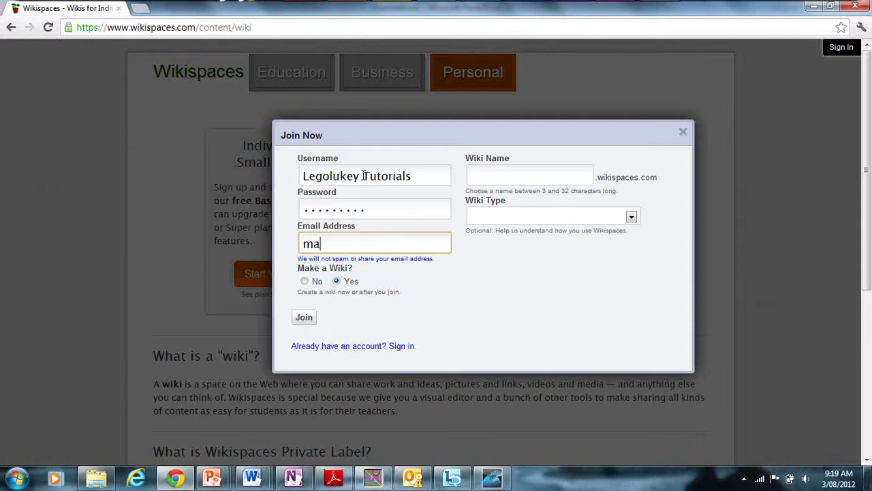
key(BackSpace)
key(BackSpace)
key(BackSpace)
key(BackSpace)
key(BackSpace)
key(BackSpace)
key(Tab)
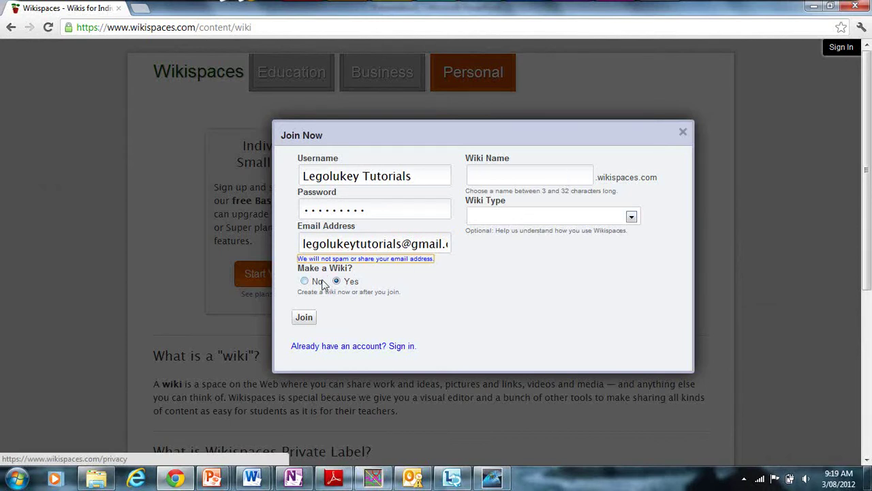
Step: Name the wiki 'Legolukey-Tutorials', choose Personal wiki type, and submit the Join form
click(492, 172)
text(Legolukey)
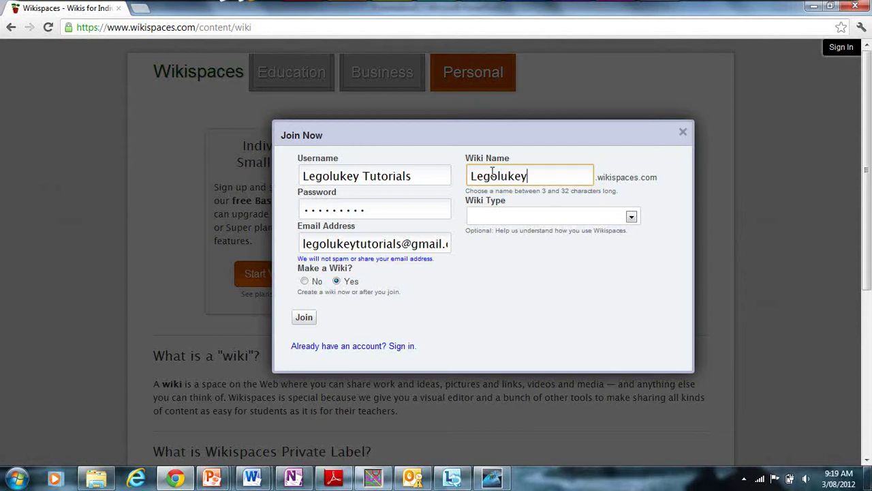
text(-Tutorials)
key(Tab)
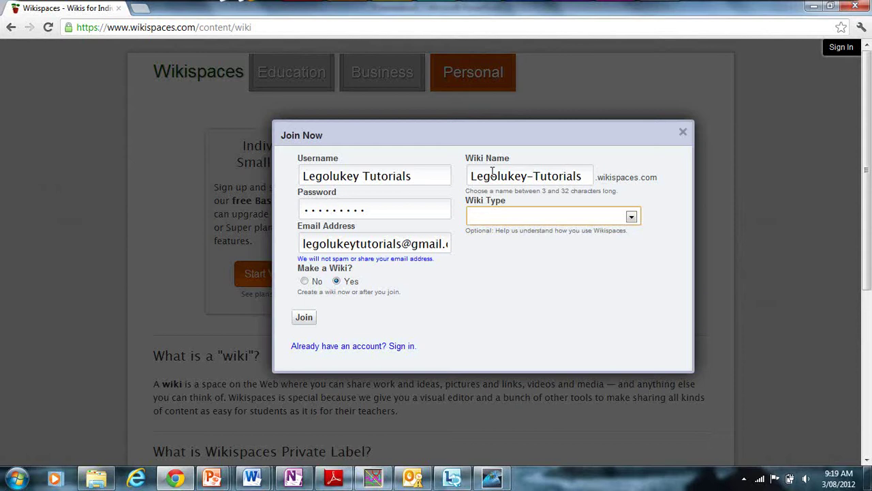
click(631, 217)
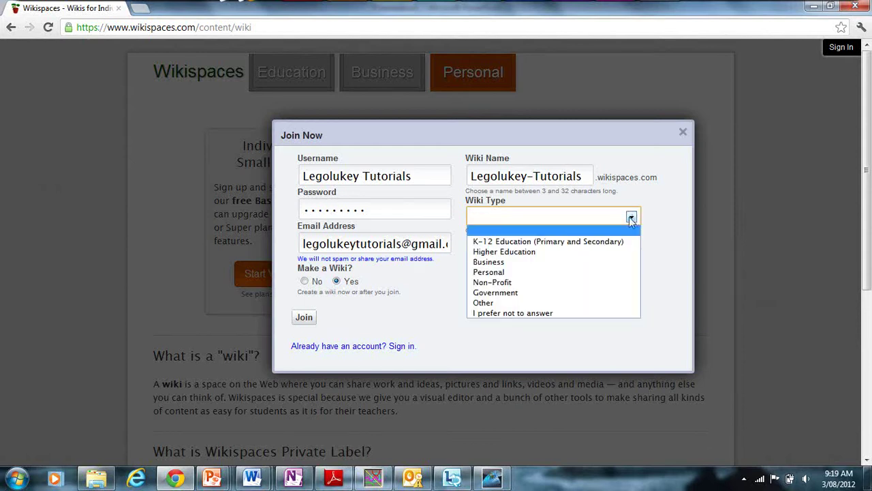
click(570, 272)
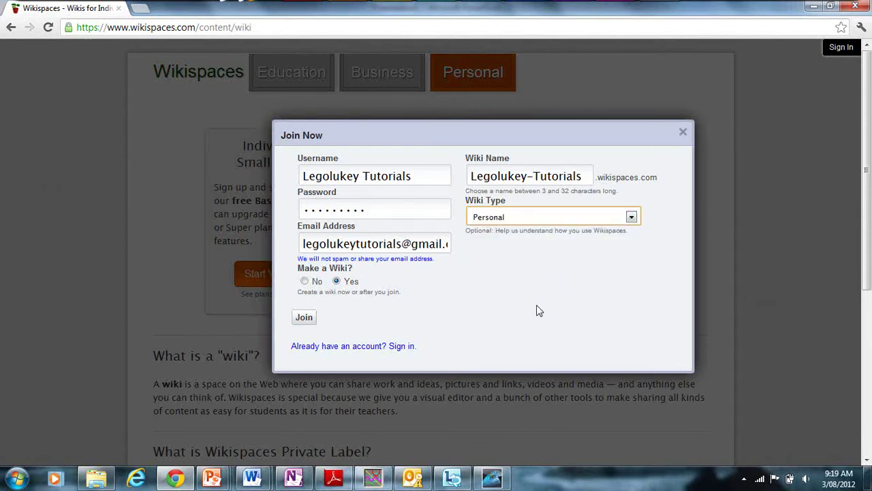
click(304, 319)
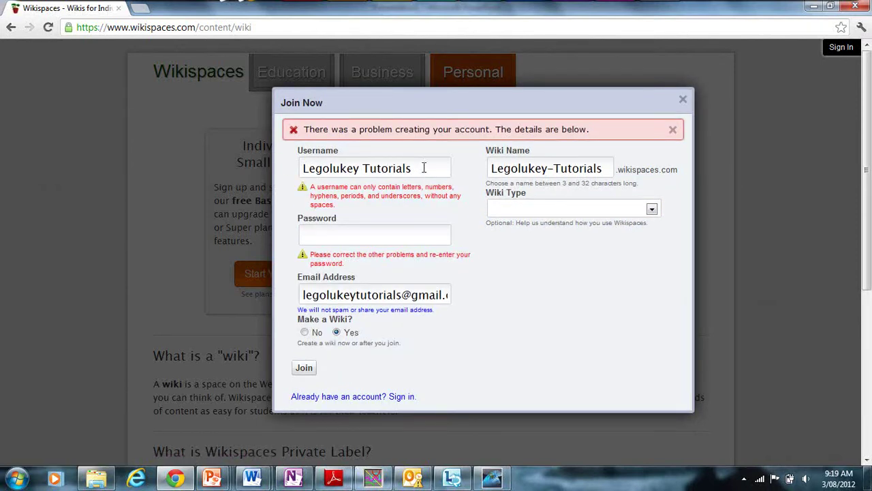
Step: Delete the space from the username, retype the password, and reselect Personal as wiki type
click(365, 168)
key(BackSpace)
click(359, 232)
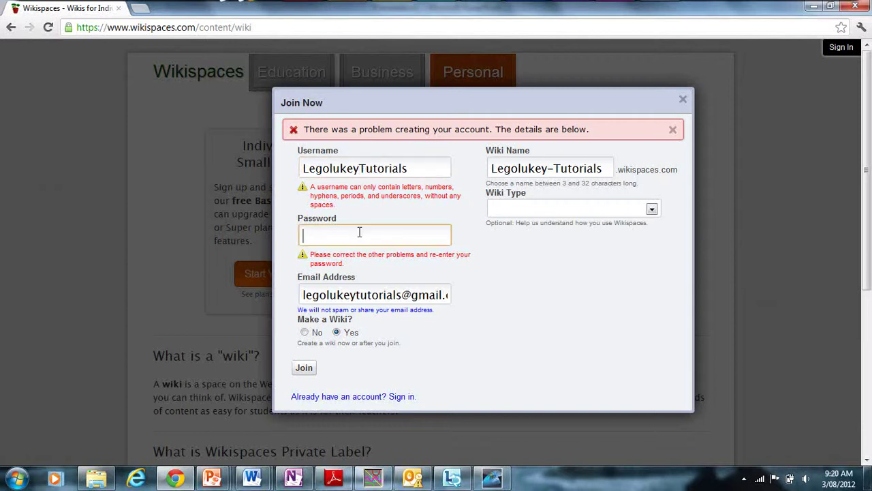
text(•••••)
click(515, 208)
click(507, 266)
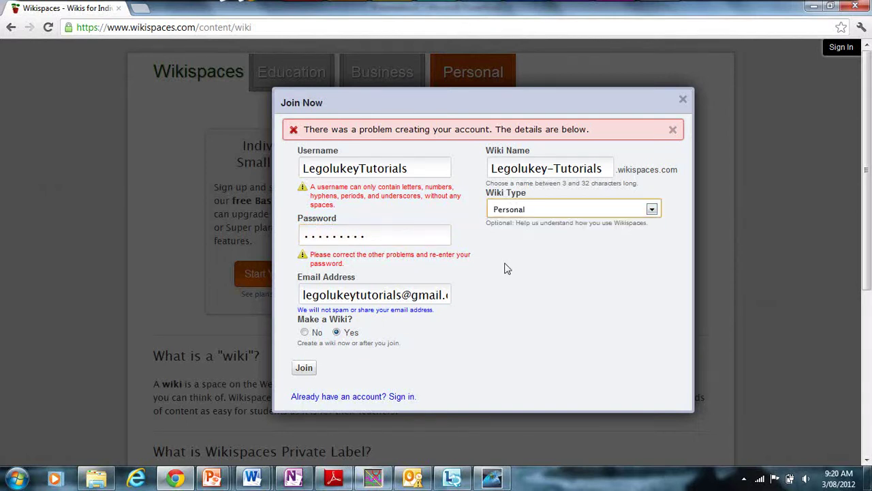
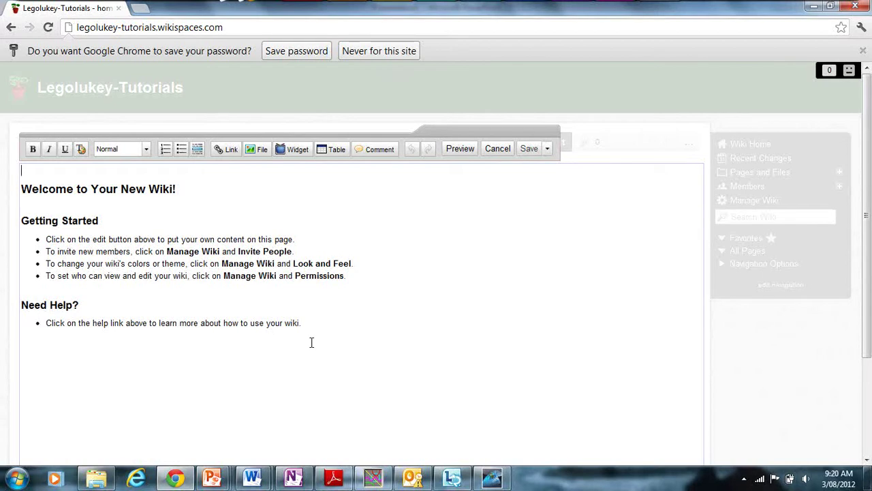
Step: Overwrite the default home page text with 'Welcome to Legolukey Tutorials!' and start a new line below
drag(303, 325, 21, 188)
key(Right)
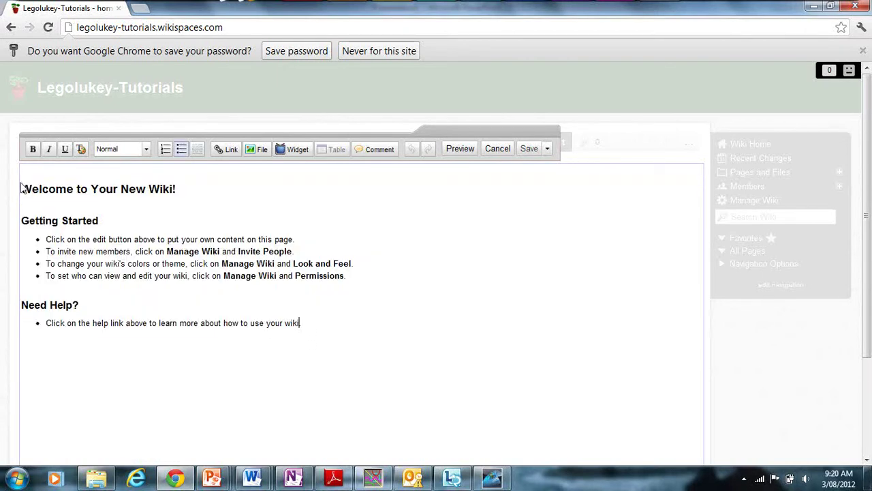
drag(45, 204, 334, 317)
text(Welcome to Legolku)
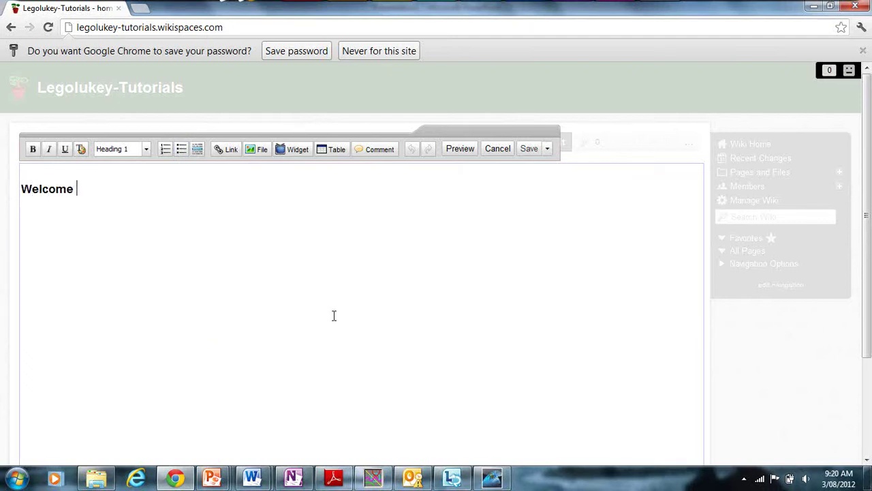
key(BackSpace)
key(BackSpace)
text(uke)
key(BackSpace)
text(y )
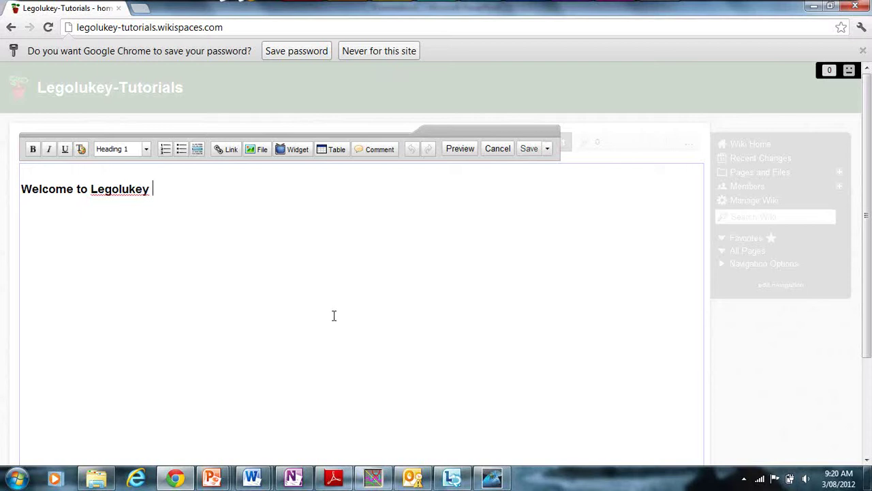
text(Tutorials!)
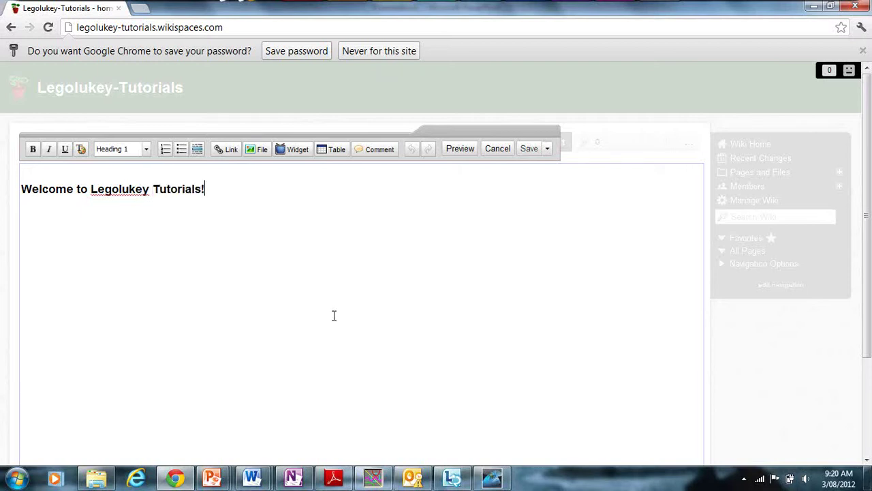
key(Return)
Step: Upload Collages.jpg from Pictures > Picasa > Collages through the Images and Files panel and select it
click(265, 151)
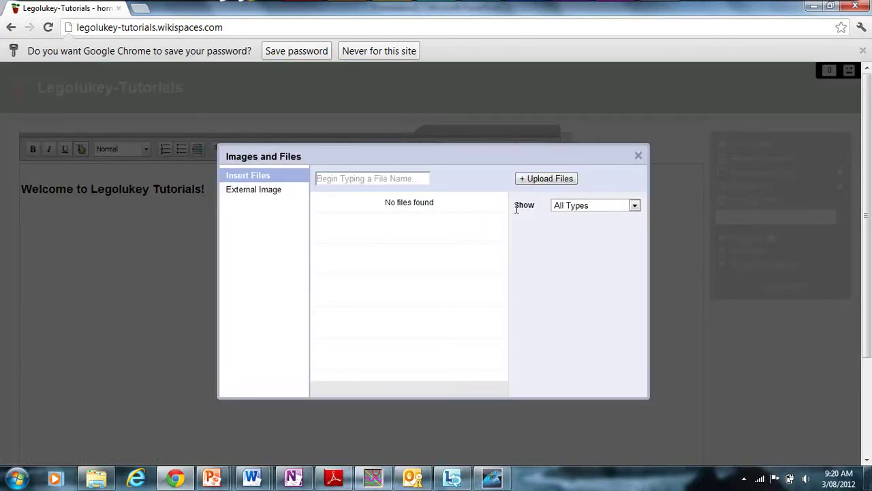
click(533, 184)
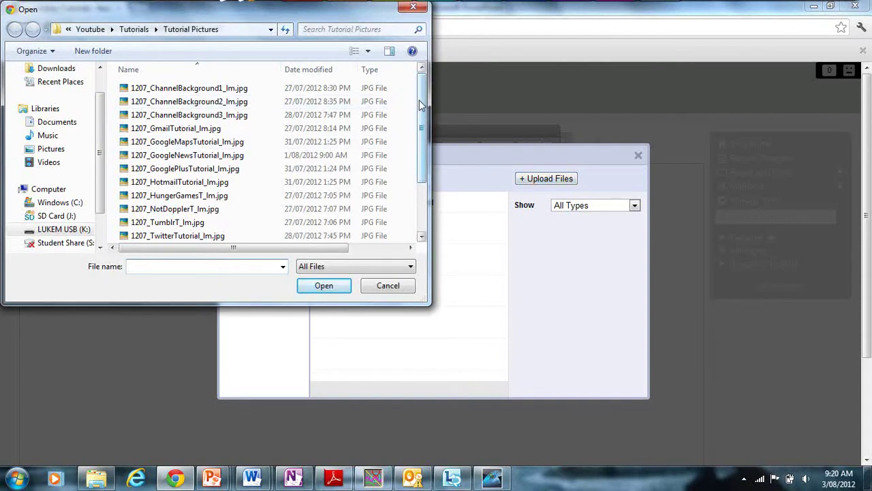
drag(421, 106, 419, 167)
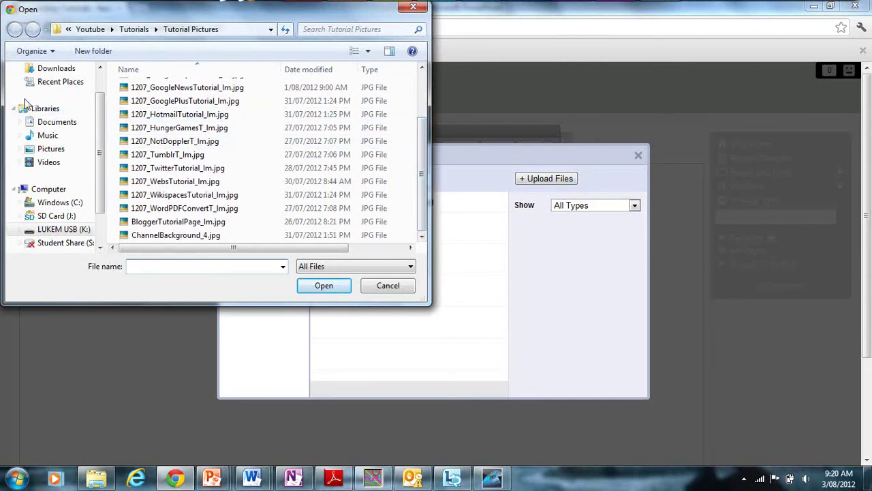
click(57, 150)
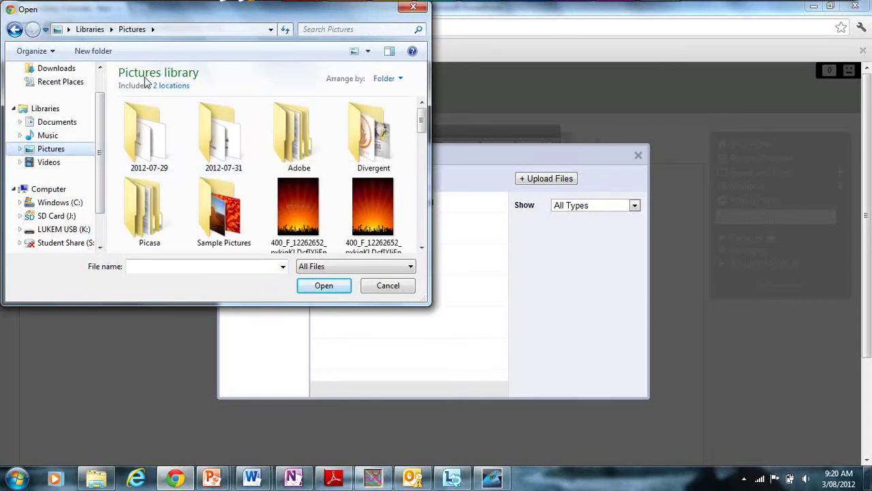
click(141, 107)
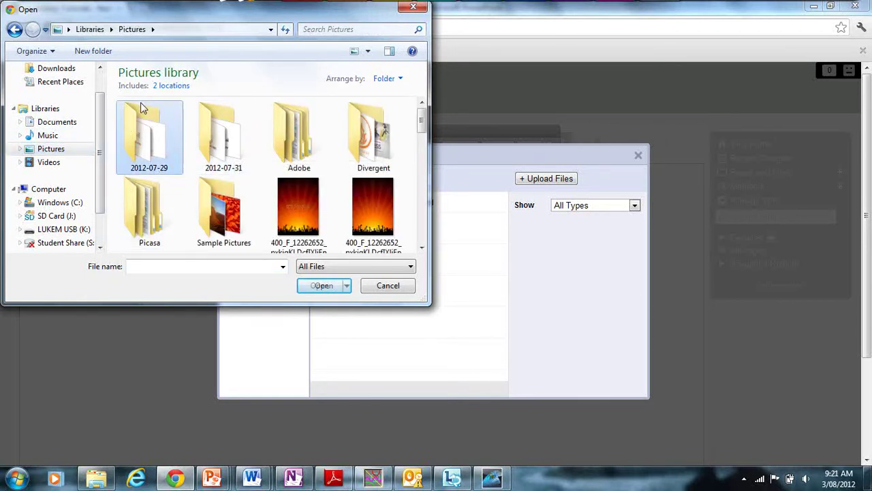
double_click(155, 213)
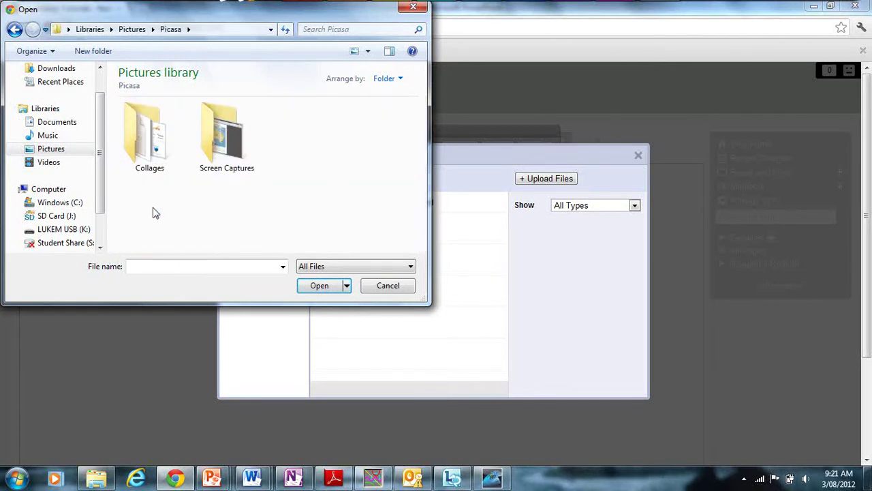
double_click(152, 123)
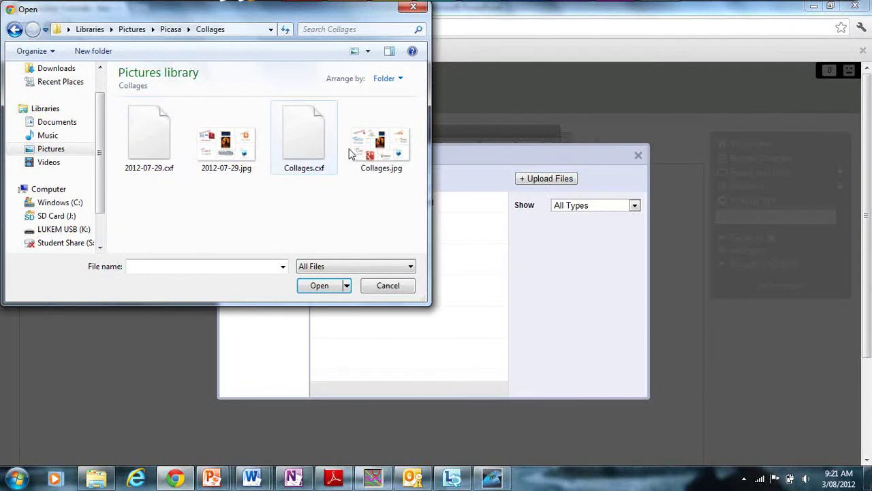
double_click(379, 142)
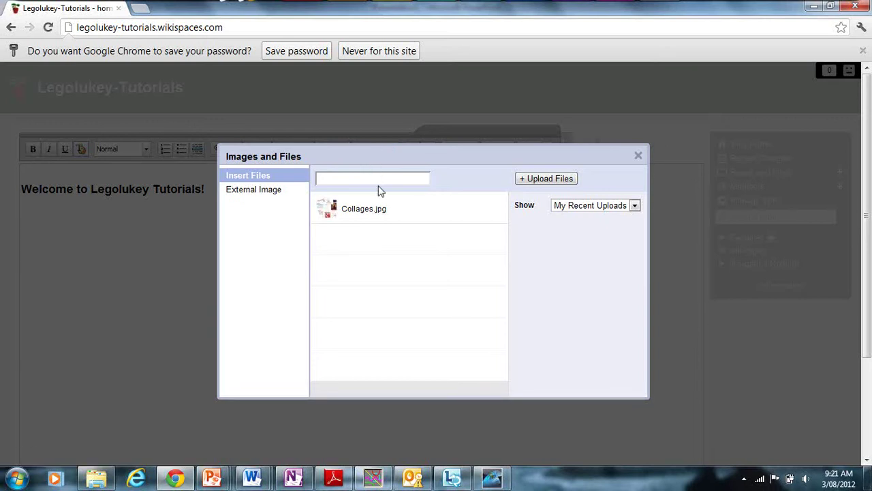
click(333, 218)
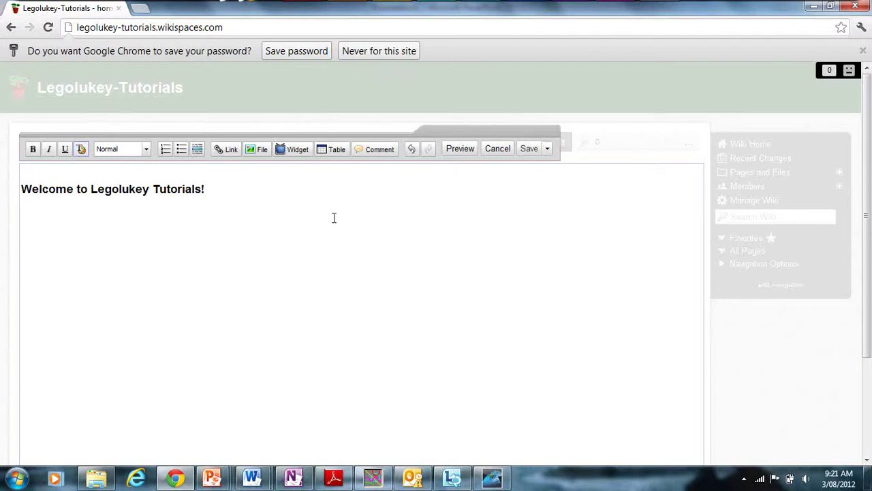
Step: Insert the collage image on the line below the welcome heading and deselect it
click(196, 189)
click(216, 210)
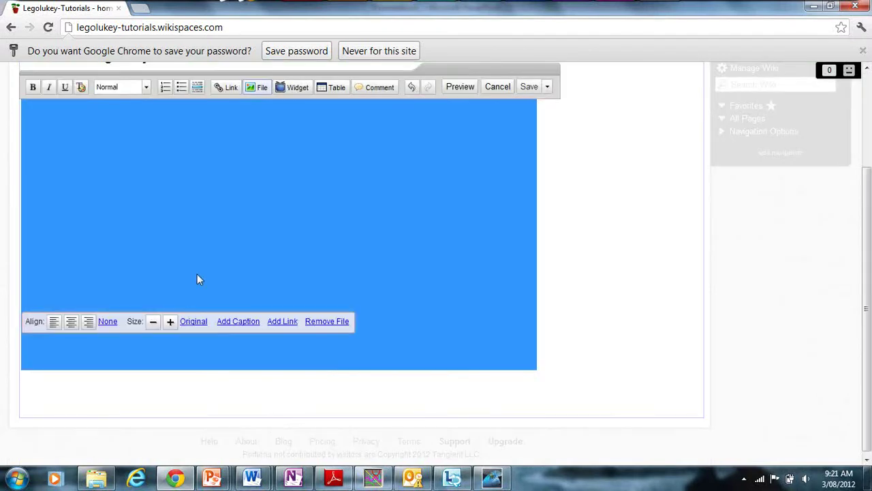
click(155, 410)
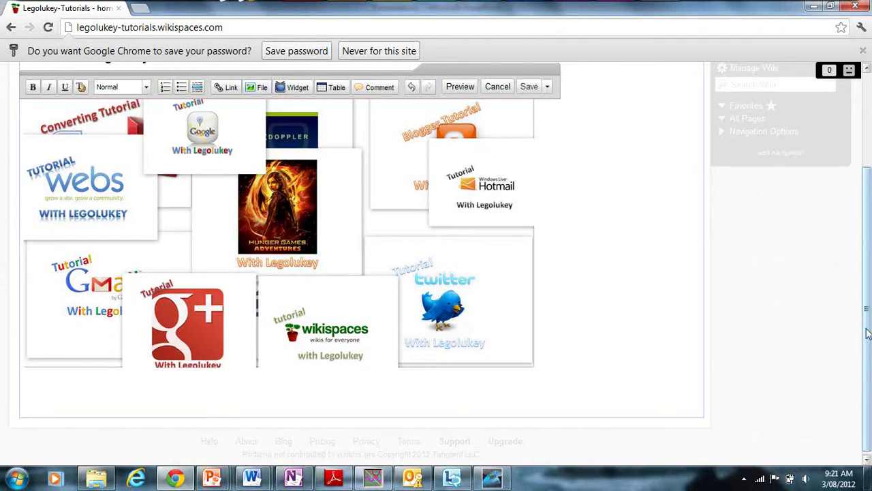
Step: Save the edited home page
scroll(868, 333, up, 2)
scroll(868, 335, down, 1)
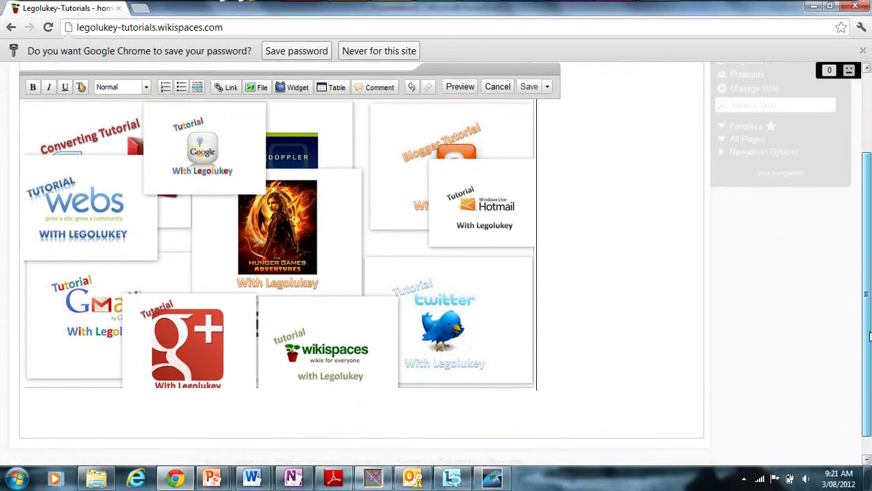
scroll(869, 334, up, 3)
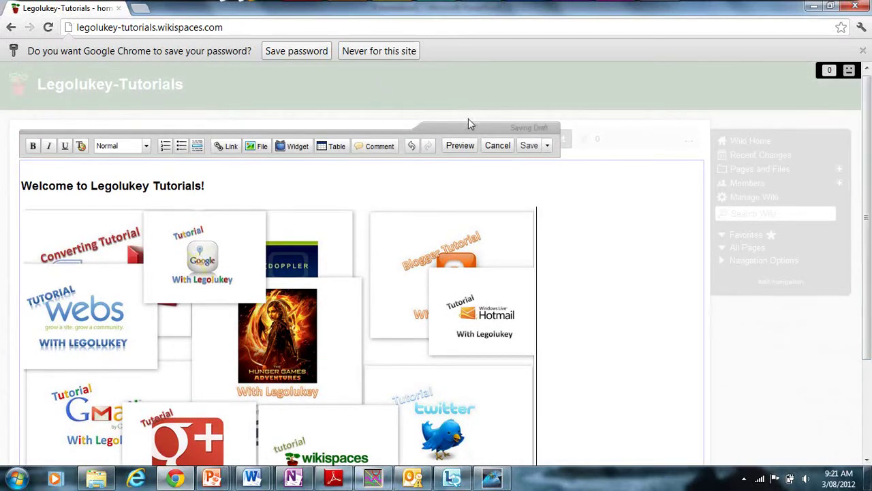
click(528, 147)
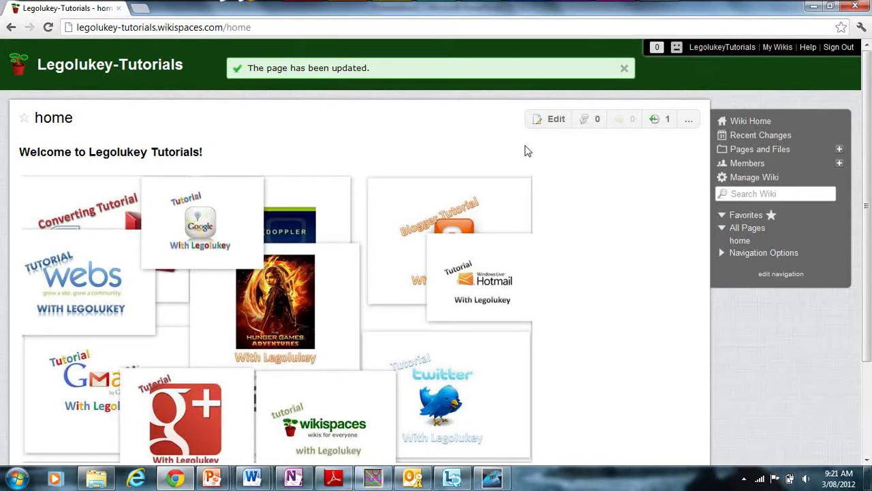
Step: Start a new post in the home page's discussion with the subject 'Tutorials'
click(588, 129)
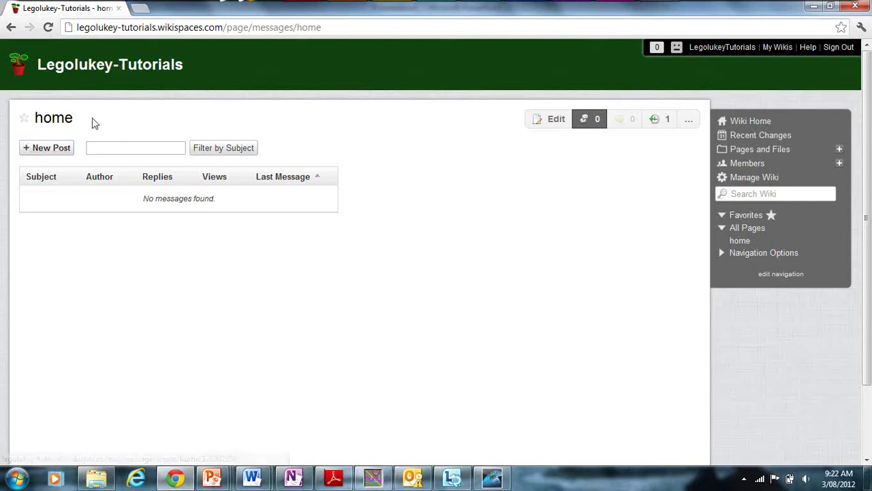
click(48, 150)
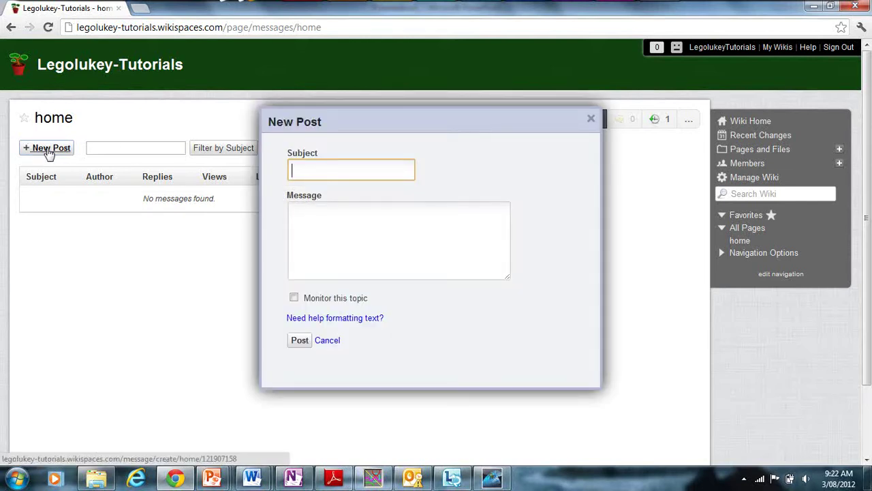
text(Tutorials)
key(Tab)
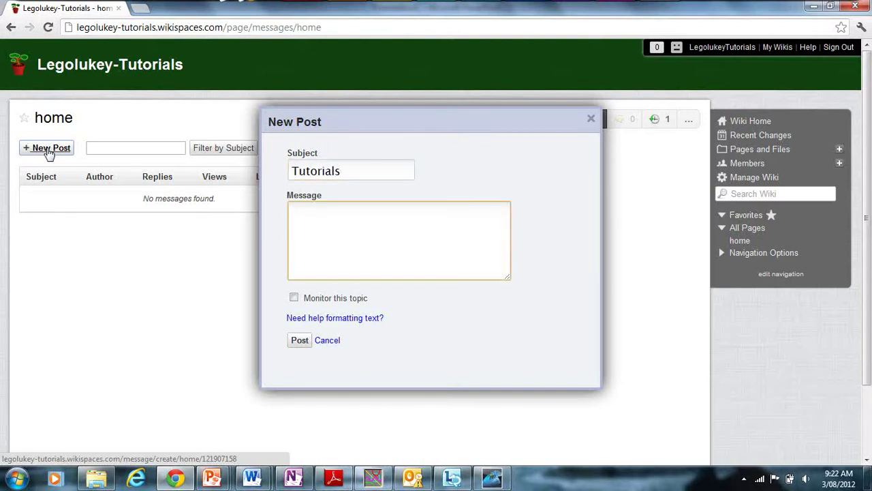
Step: Write a message inviting requests for tutorials or links, monitor the topic, and post it
text(This is the place where you can request Tuo)
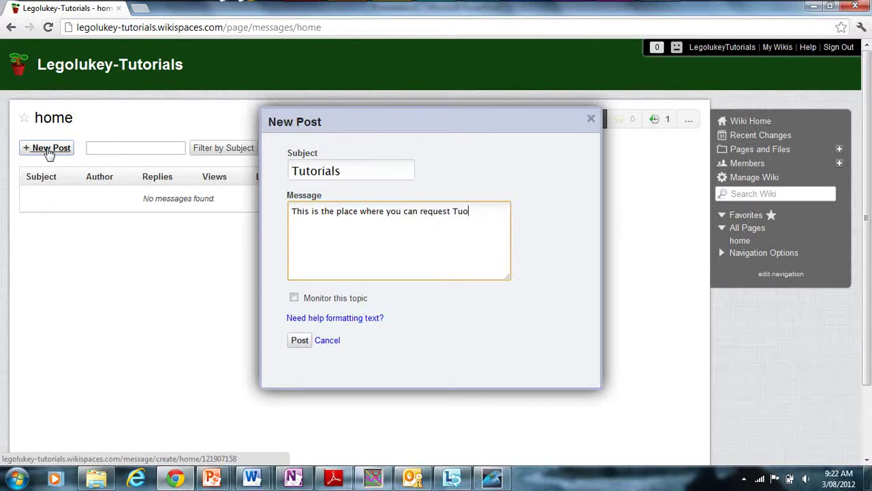
key(BackSpace)
text(torials, or if you wan)
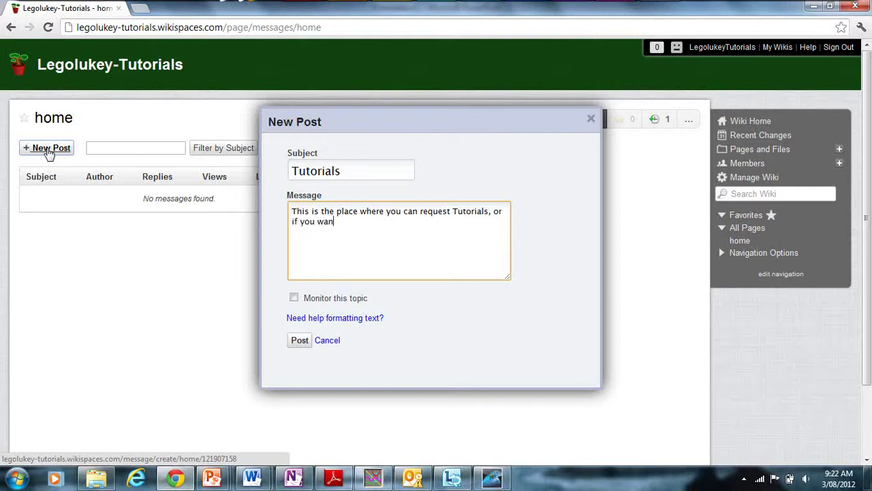
text(t a link to one of my Tutoria)
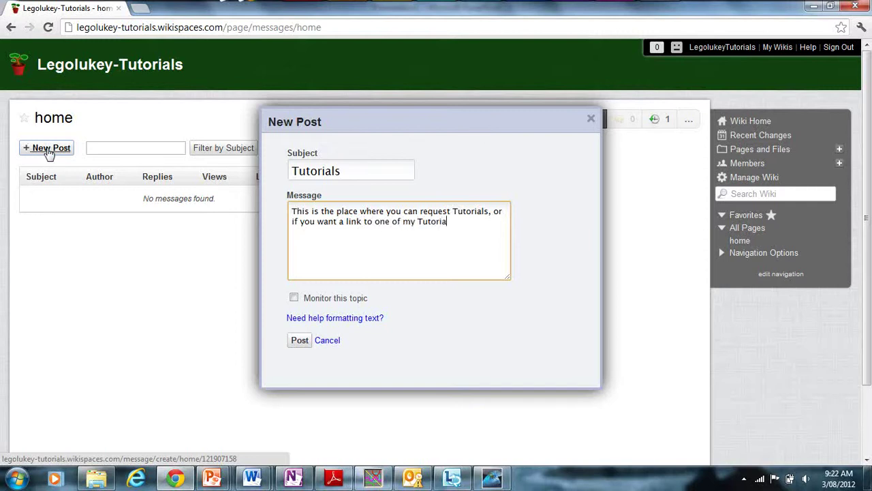
text(ls (if it is takingv)
key(BackSpace)
key(BackSpace)
text(too long)
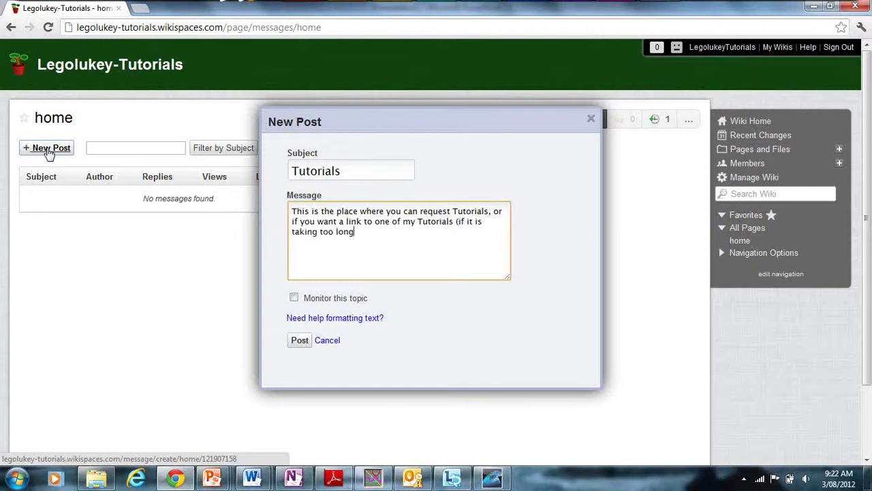
text( to find)! If i hsav)
key(BackSpace)
key(BackSpace)
key(BackSpace)
text(avb)
key(BackSpace)
key(BackSpace)
key(BackSpace)
key(BackSpace)
key(BackSpace)
key(BackSpace)
text(I haven't already made it I )
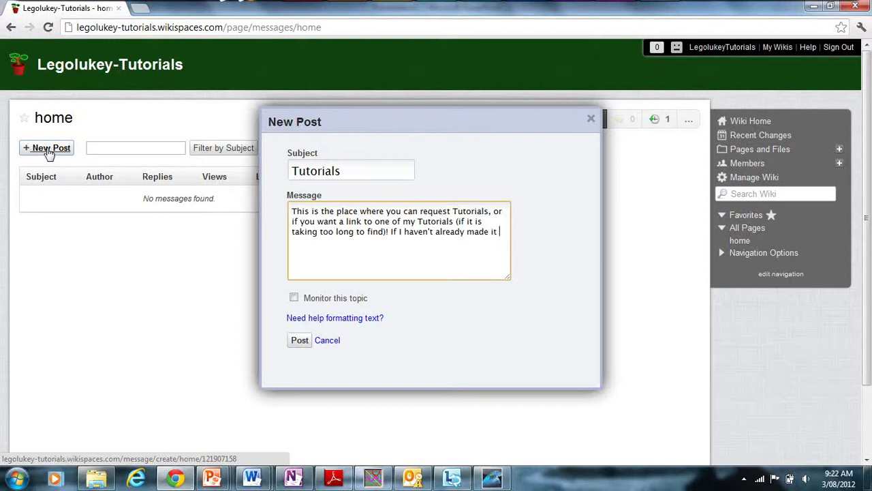
text(I will!)
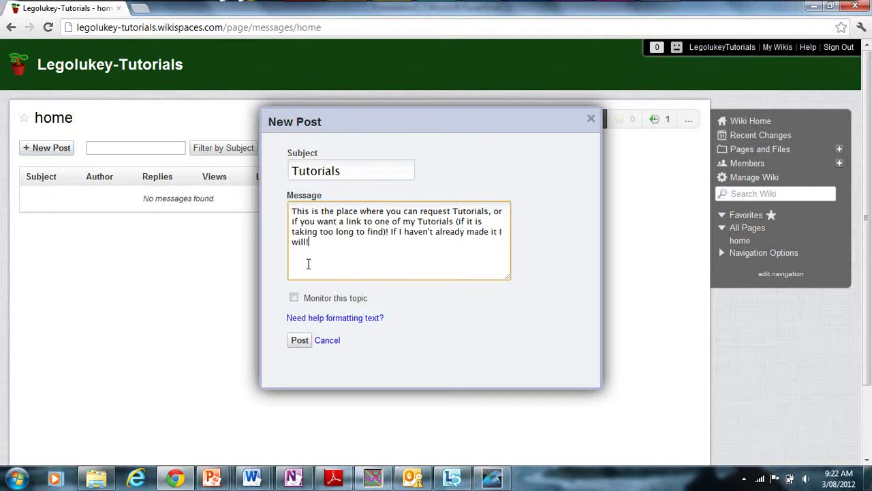
click(294, 298)
click(298, 344)
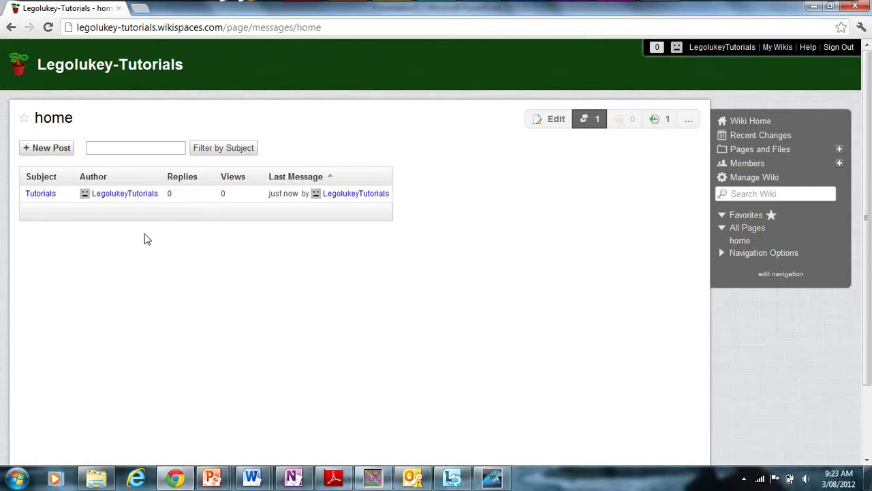
Step: In the Tutorials topic, drop 're:' from the subject and post the reply 'This is how you reply!'
click(49, 193)
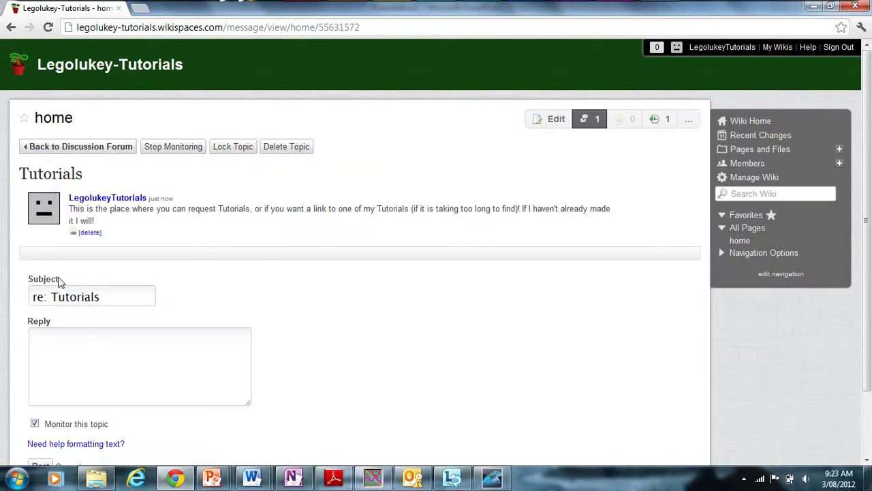
drag(52, 297, 17, 302)
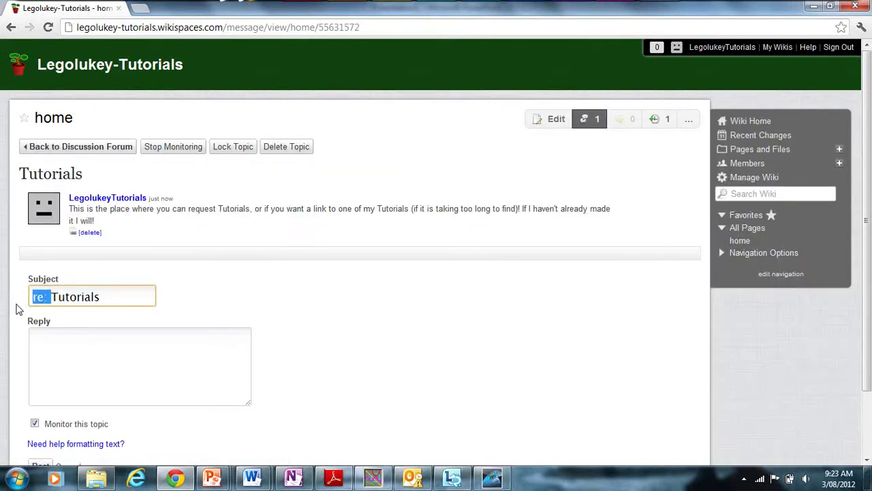
key(BackSpace)
click(96, 352)
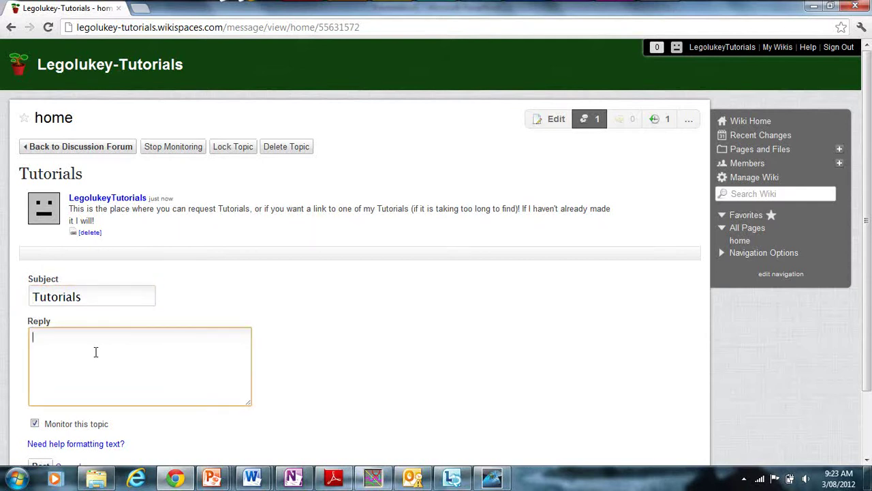
text(This is how you reply!)
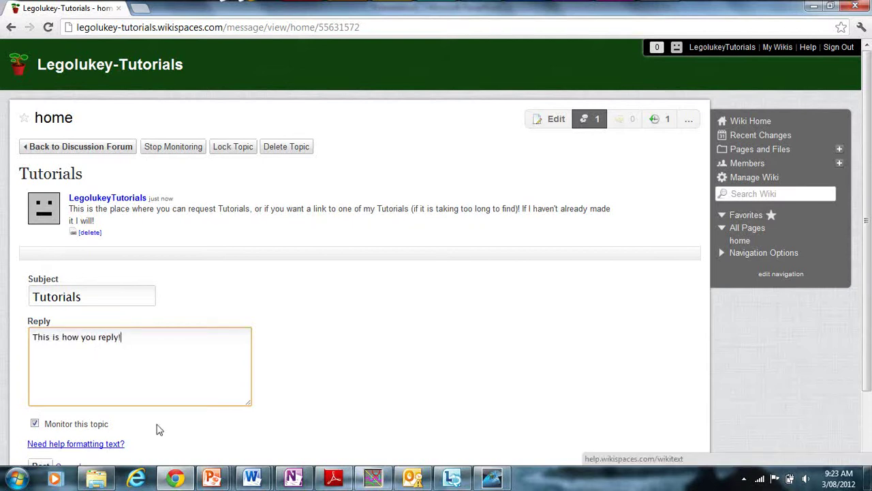
scroll(870, 186, down, 2)
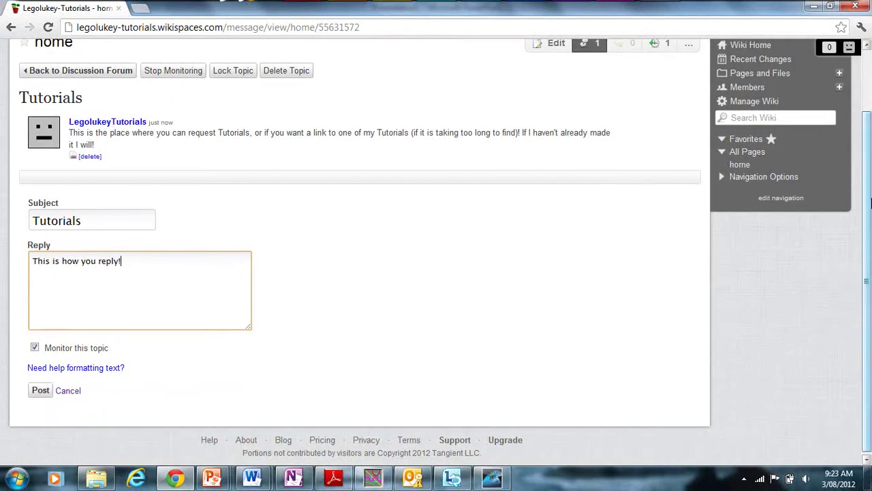
click(41, 393)
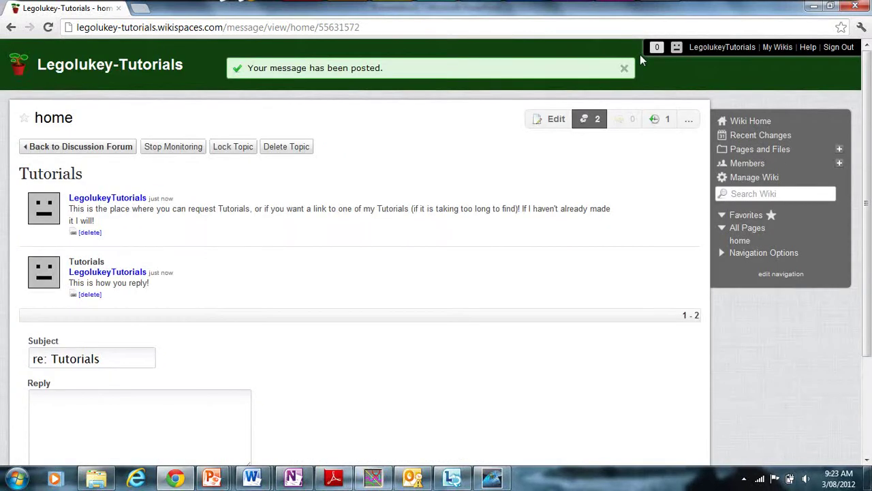
Step: Dismiss the posted notice, go back to the wiki home page, and begin a new page
click(623, 72)
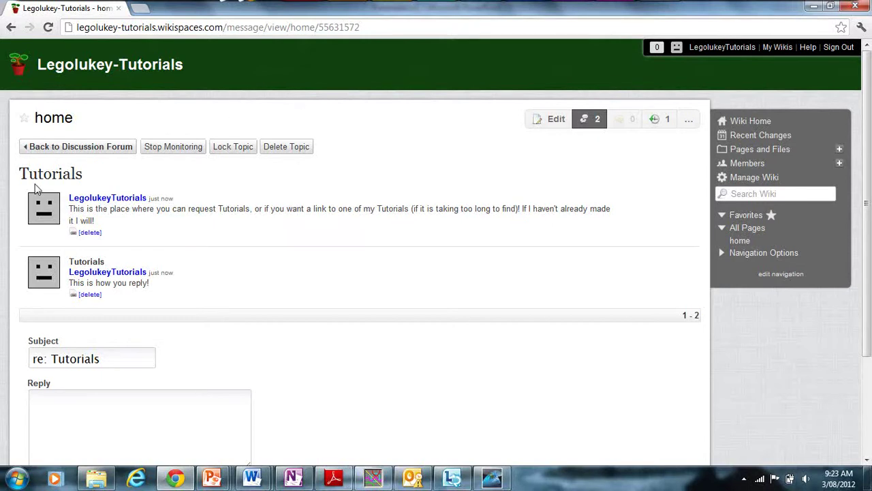
click(59, 147)
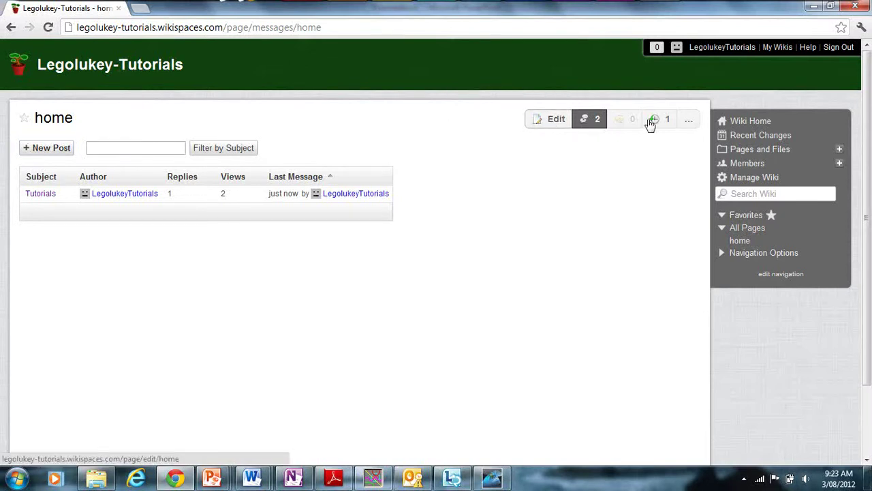
click(743, 122)
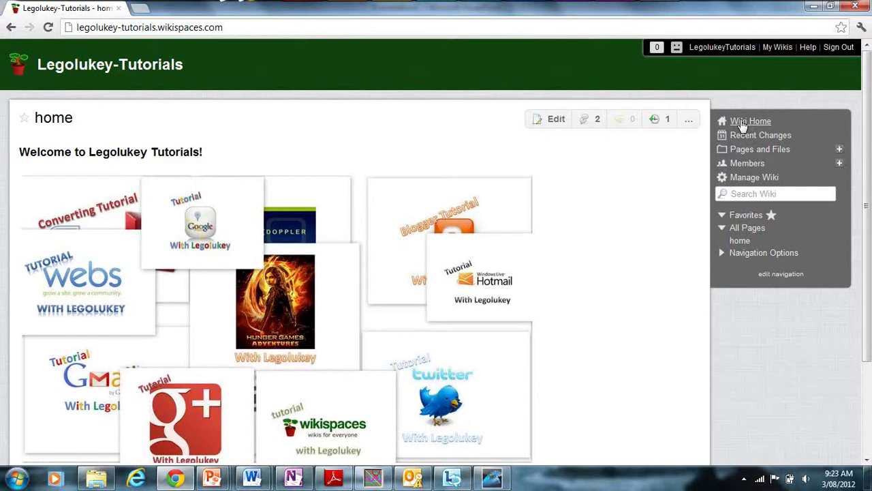
mouse_move(870, 120)
mouse_down()
mouse_move(870, 161)
mouse_move(870, 118)
mouse_up()
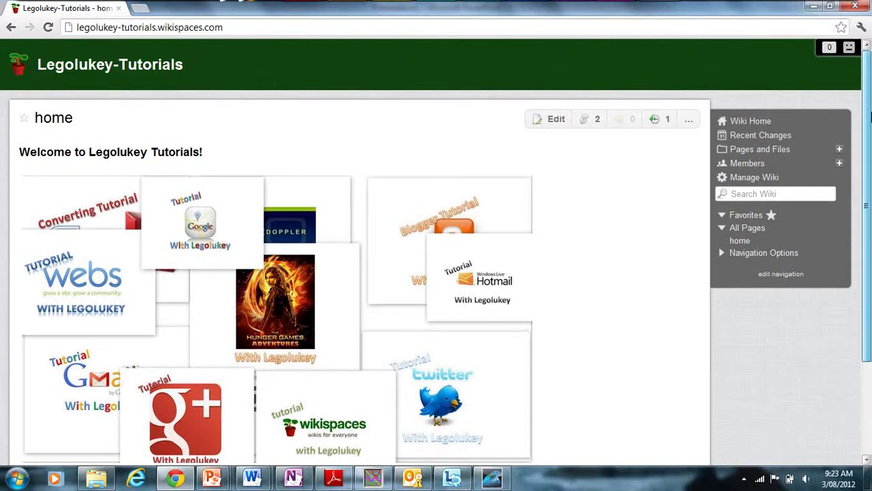
right_click(870, 114)
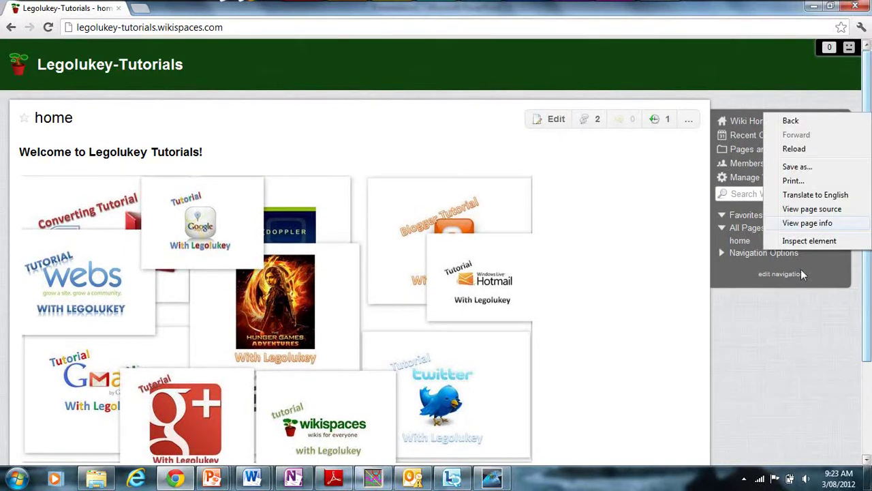
click(572, 197)
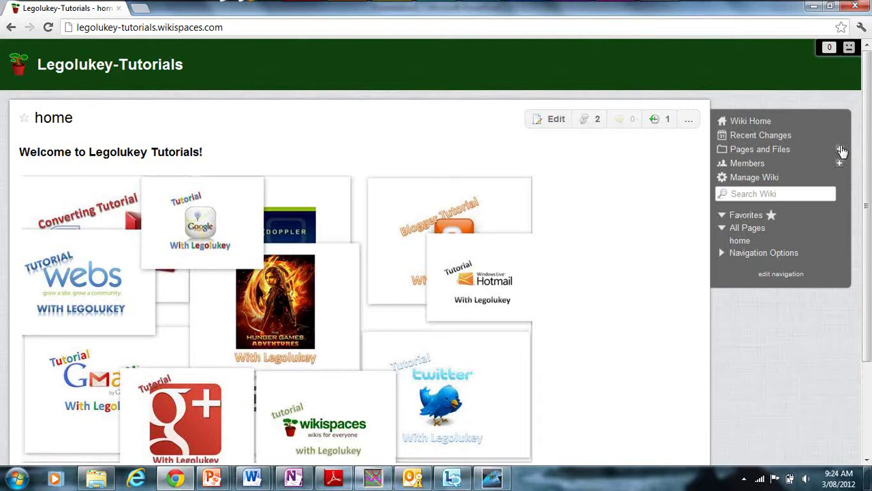
click(839, 148)
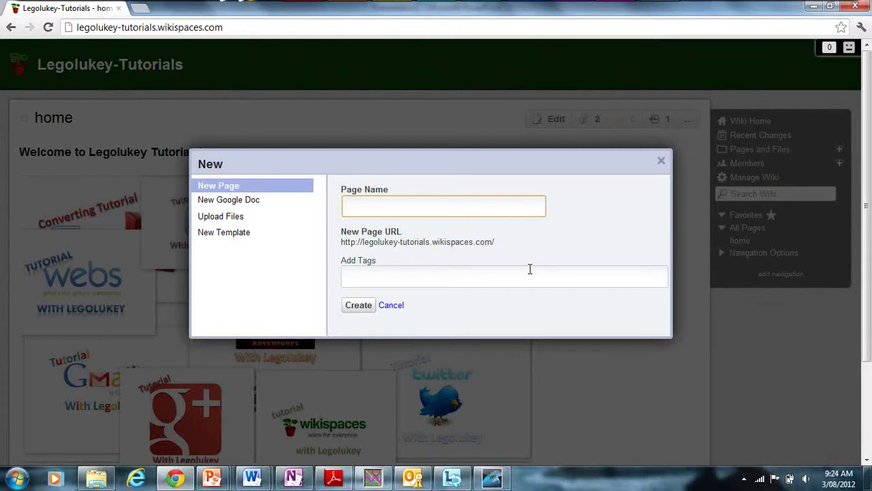
Step: Name the page 'Extras!' and add tags fun, exciting, legolukey, extras, funny and tutorials
text(Extt)
text(as!)
click(515, 275)
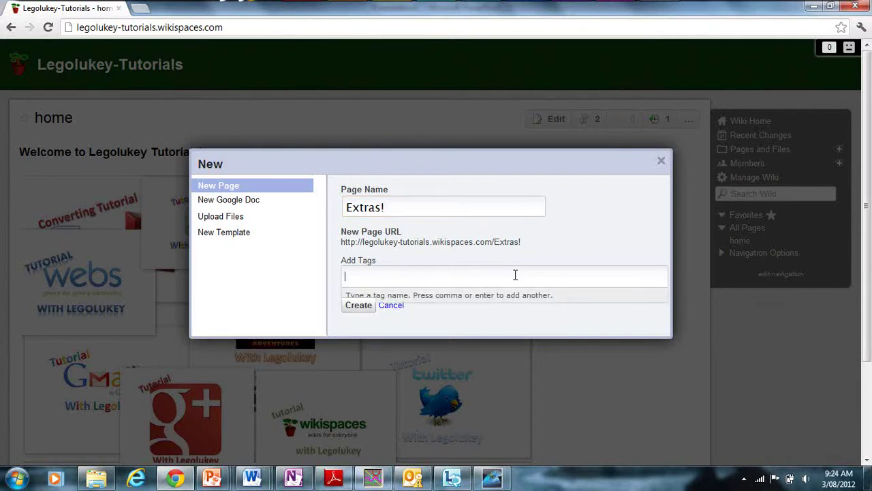
text(fun)
key(Return)
text(exciting)
key(Return)
text(leog)
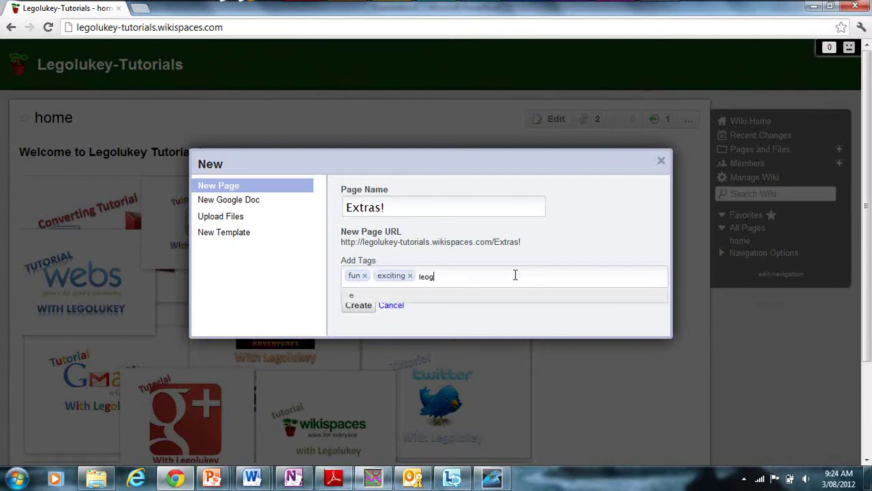
text(olukey)
key(Return)
text(e)
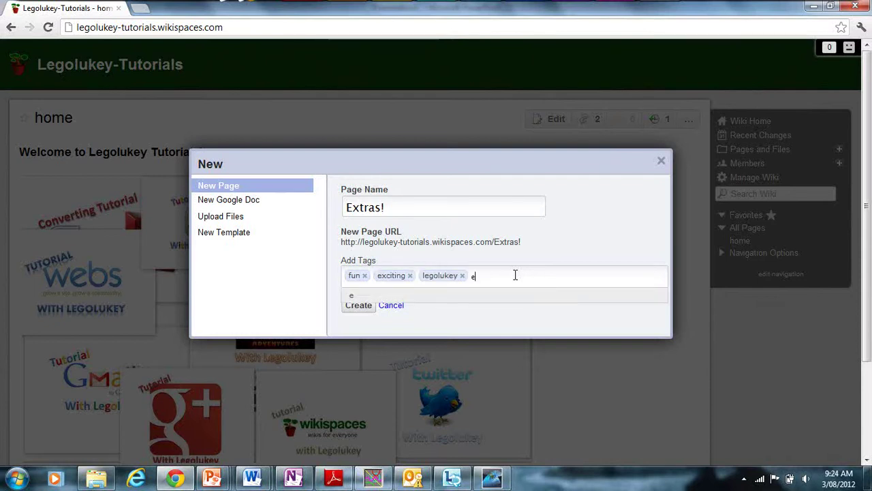
text(xtras)
key(Return)
text(funny)
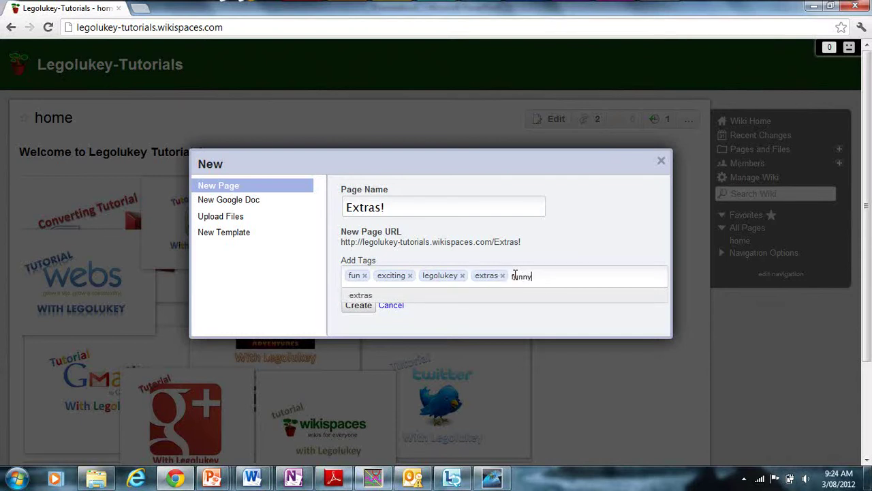
key(Return)
text(t)
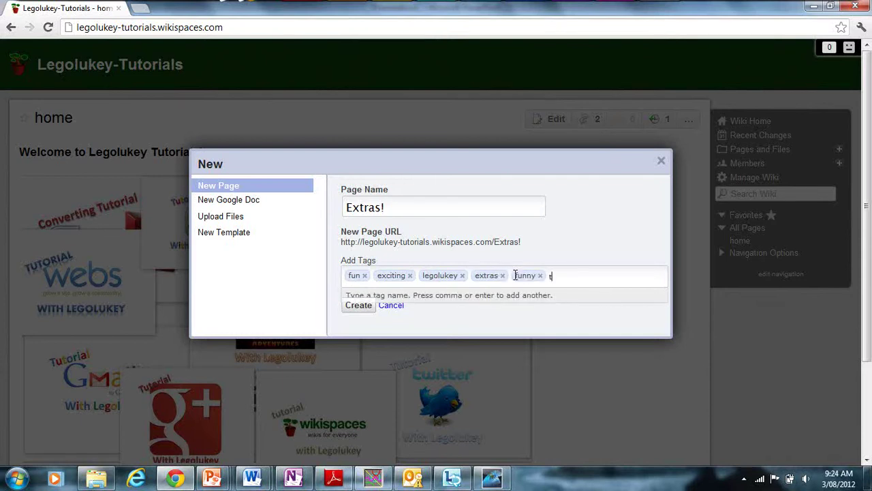
text(utorials)
key(Return)
Step: Add tags gmail, google, hotmail, hunger games, hunger, games, hungry and gamey, then create the page
text(gmai)
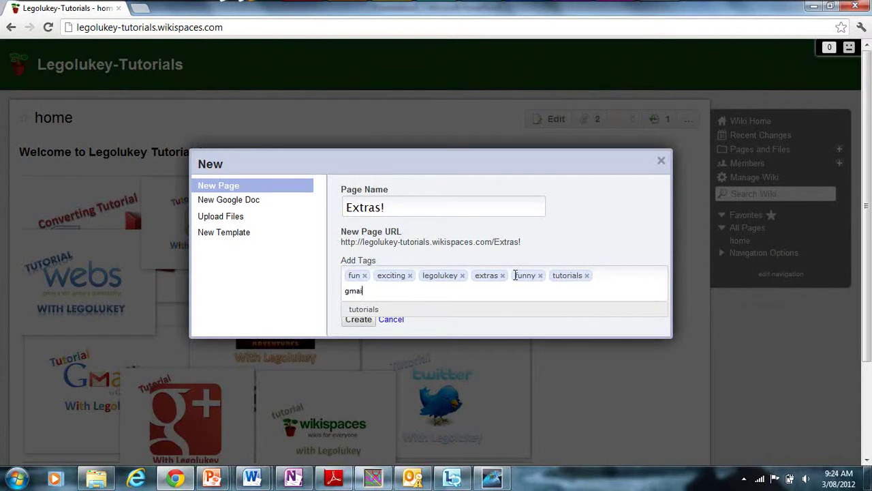
text(l)
key(Return)
text(google)
key(Return)
text(hotmail)
key(Return)
text(hunger gamers)
key(Return)
text(g)
key(BackSpace)
text(hung)
key(BackSpace)
key(BackSpace)
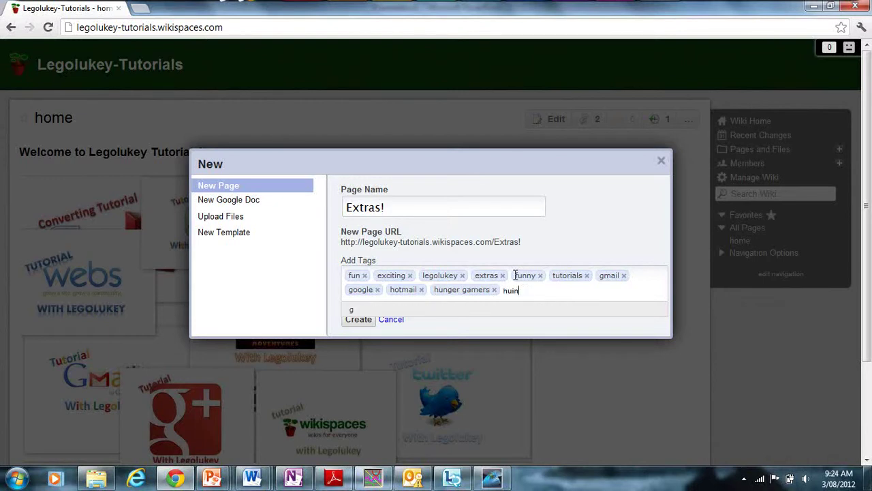
text(nger games)
key(Return)
text(hunger)
key(Return)
text(games)
key(Return)
text(hungry)
key(Return)
text(gamey)
key(Return)
text(ames)
key(Return)
click(361, 332)
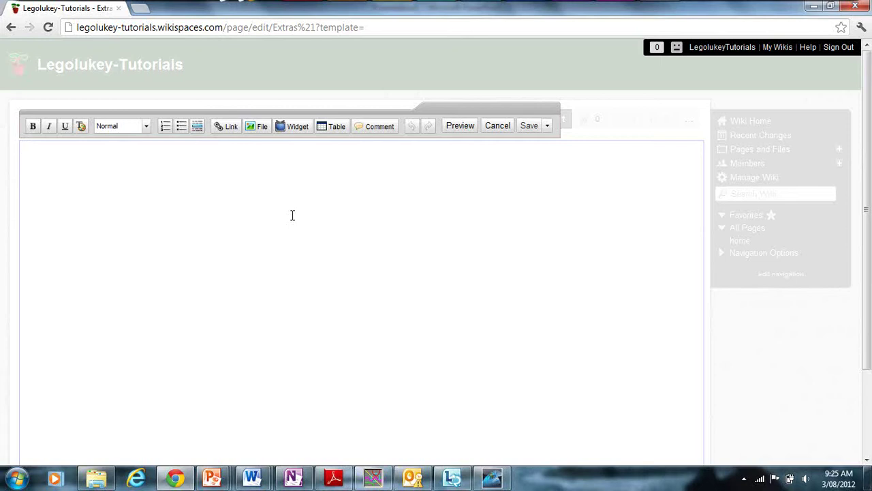
Step: Type 'WELCOME TO THE EXTRAS PAGE!' as a Heading 1 with a [[toc]] tag on the next line
click(147, 130)
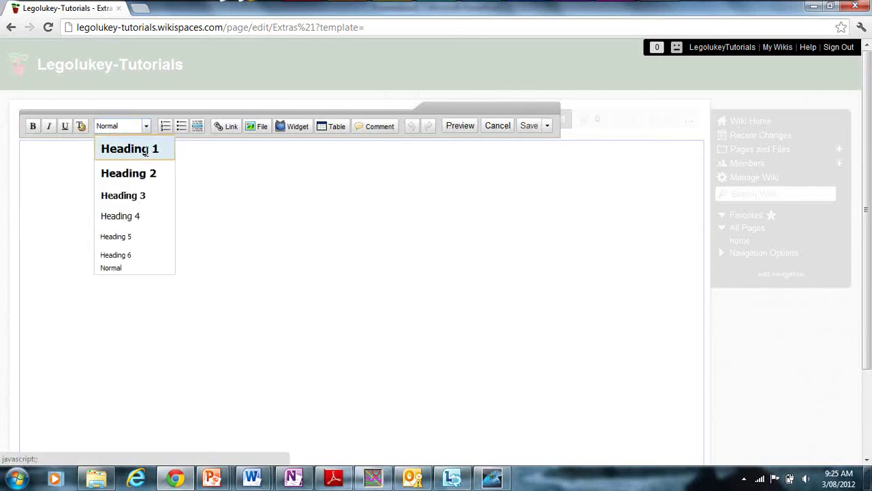
click(146, 152)
text(W)
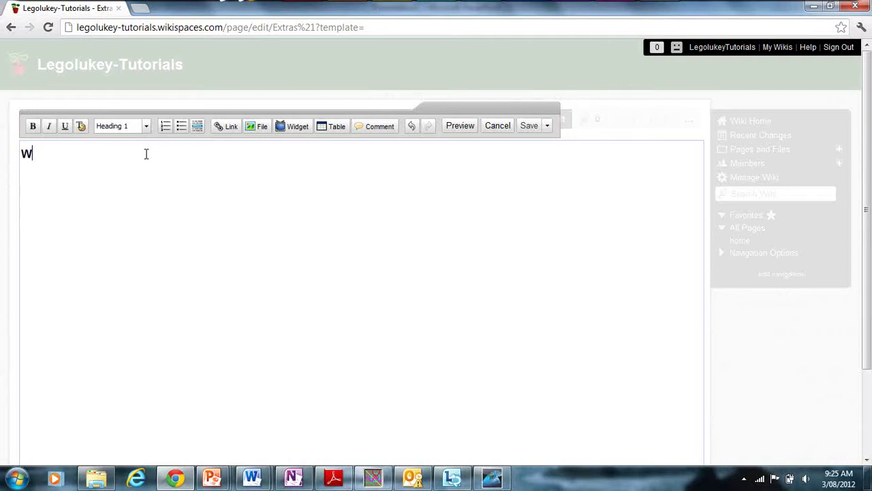
text(ELCOME TOP)
key(BackSpace)
text(THE EXTRAS PAGE!)
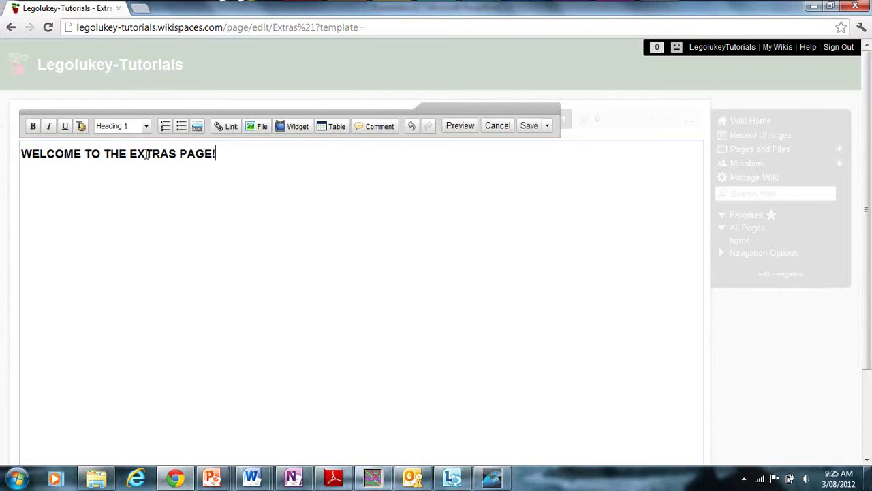
key(Return)
text([[toc)
Step: Switch the title line back to the Normal paragraph style
mouse_move(220, 160)
mouse_down()
mouse_move(25, 158)
mouse_move(220, 155)
mouse_up()
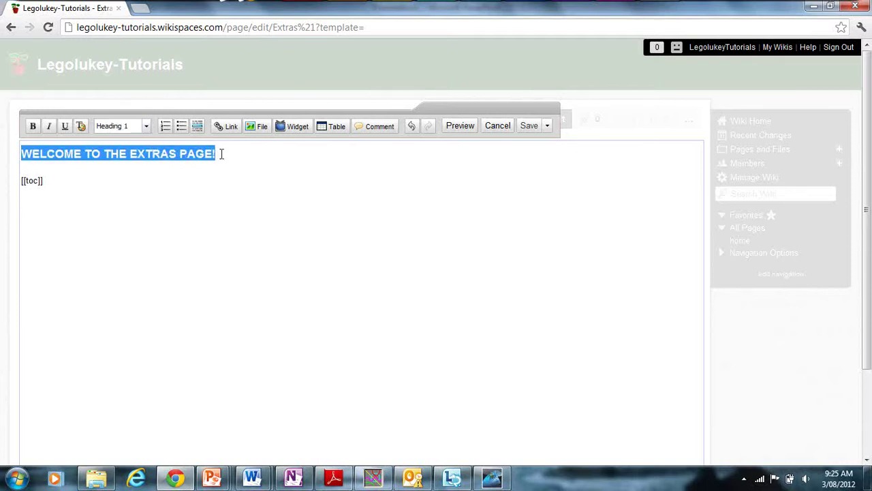
click(145, 126)
click(125, 266)
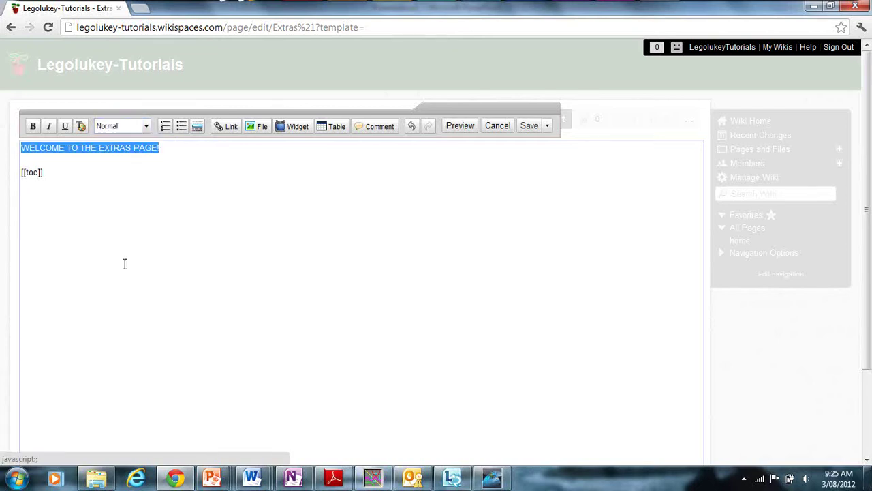
Step: Change the title's text size from 100% to 200% using Style Text
click(82, 127)
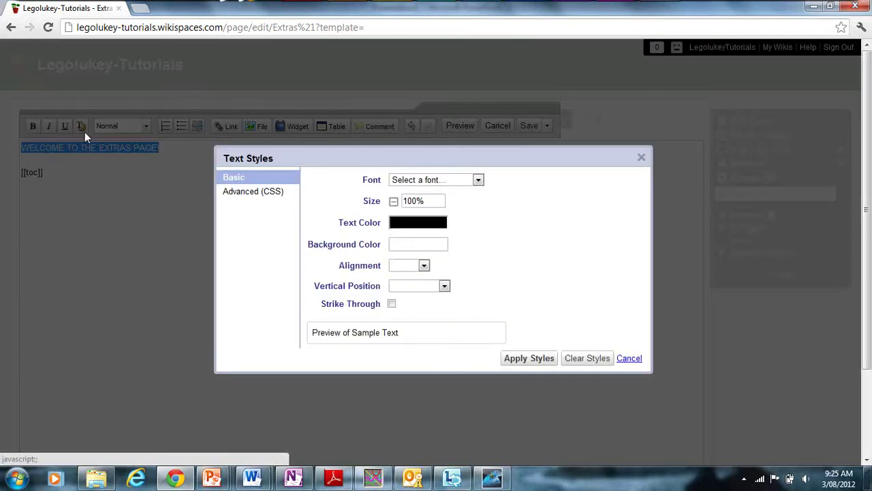
click(407, 200)
key(BackSpace)
text(2)
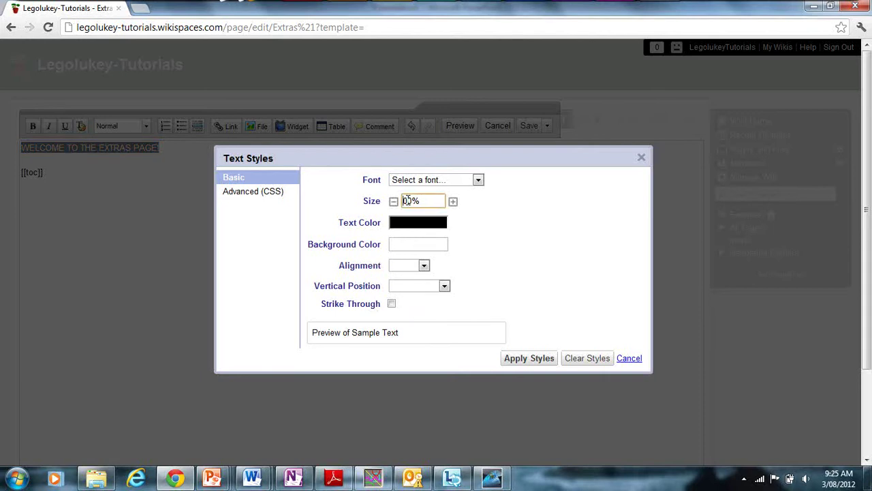
click(538, 360)
click(467, 287)
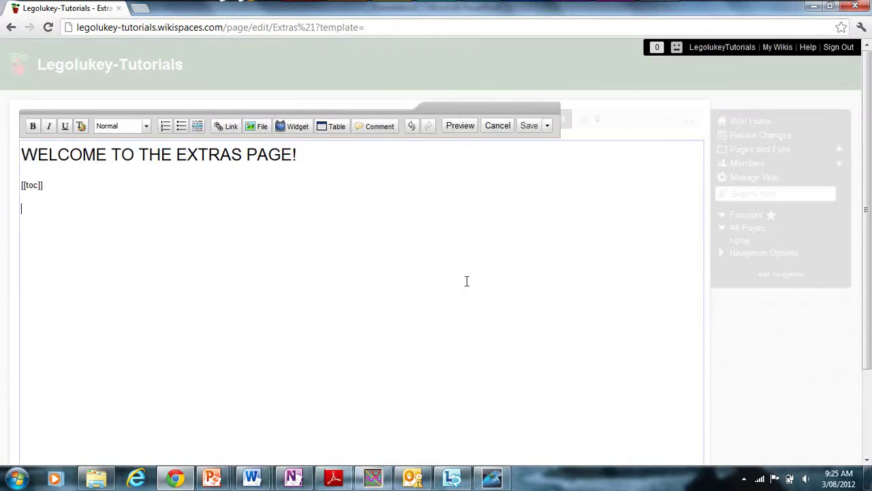
Step: Add a 'Tutorial Extras' line formatted as Heading 1
click(145, 126)
click(145, 152)
text(T)
text(utorial Extras)
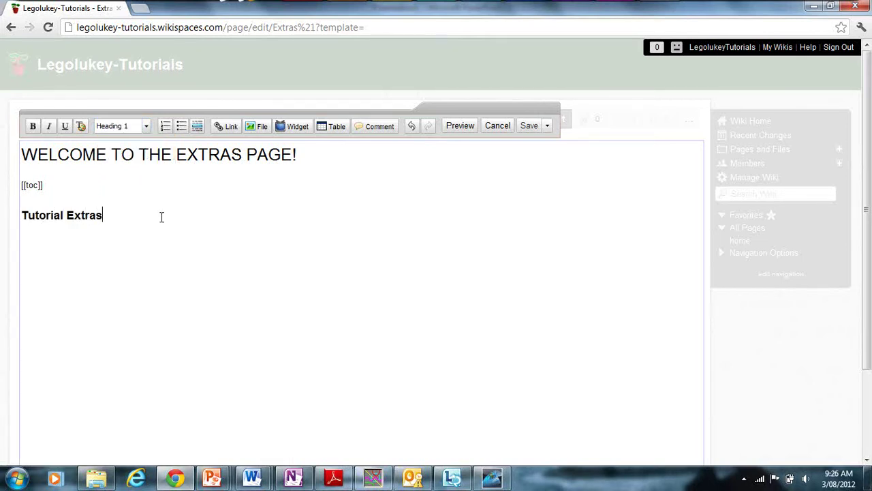
key(Return)
Step: Insert a horizontal rule, then add 'Celebration Extras' as a Heading 1 line
click(196, 129)
click(146, 127)
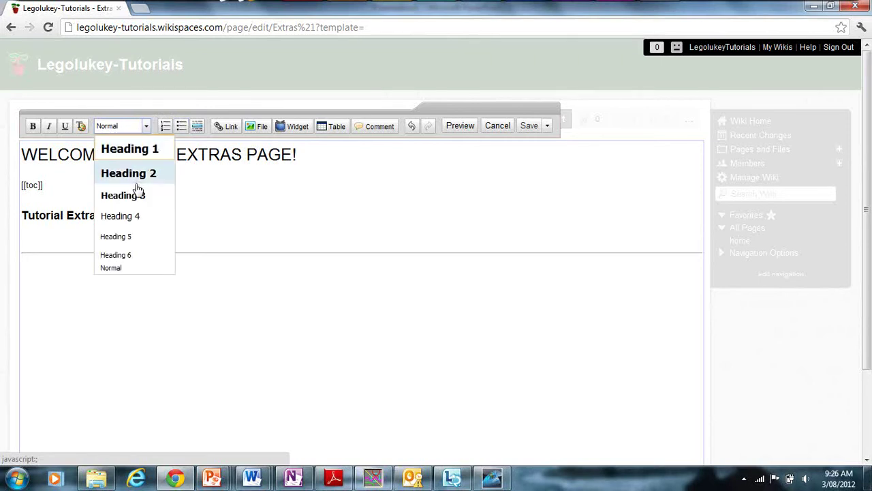
click(143, 149)
text(Celebra)
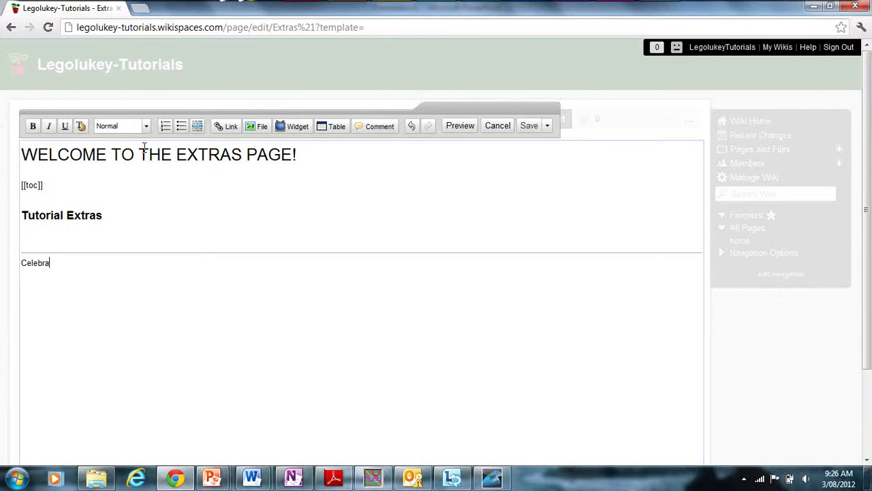
text(teion Extras)
drag(101, 266, 20, 265)
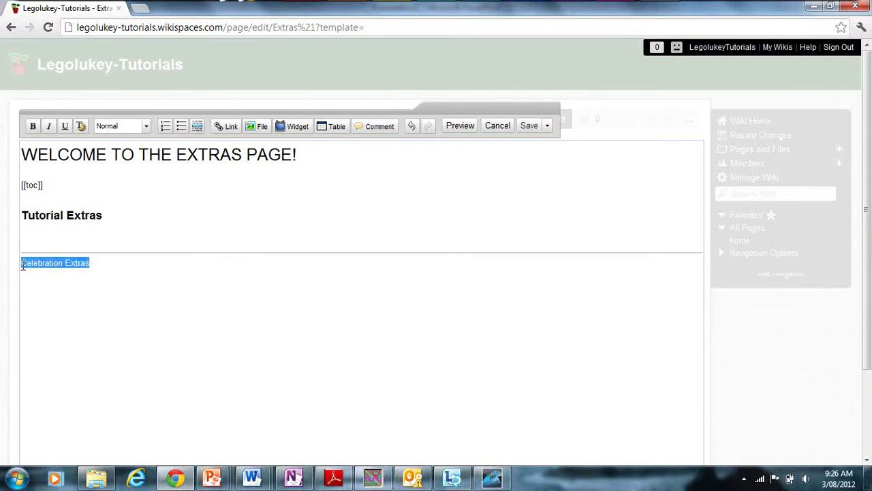
click(143, 127)
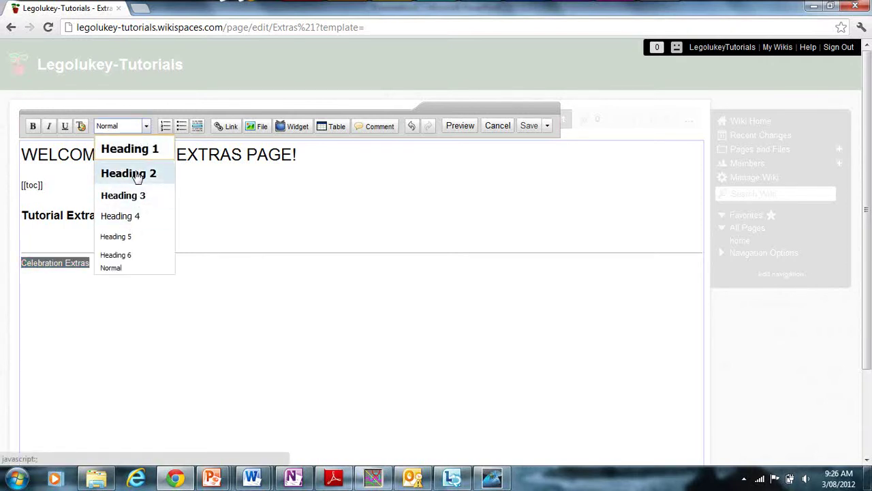
click(137, 151)
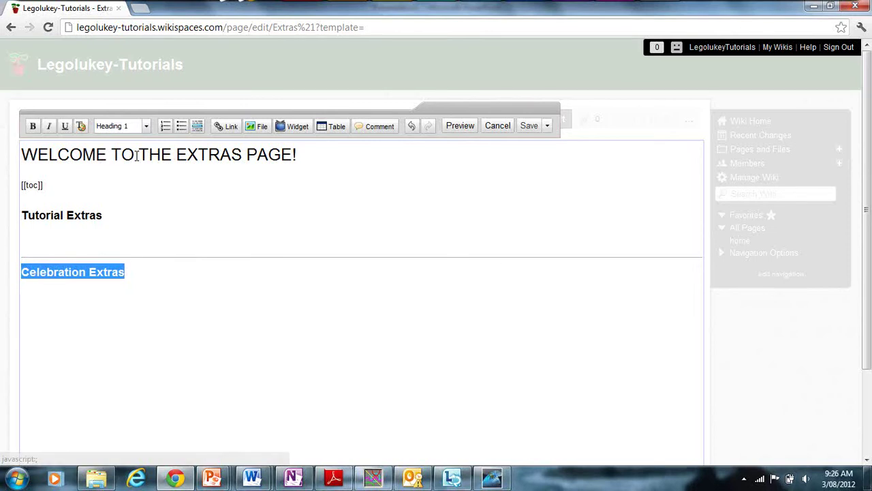
click(142, 273)
key(Return)
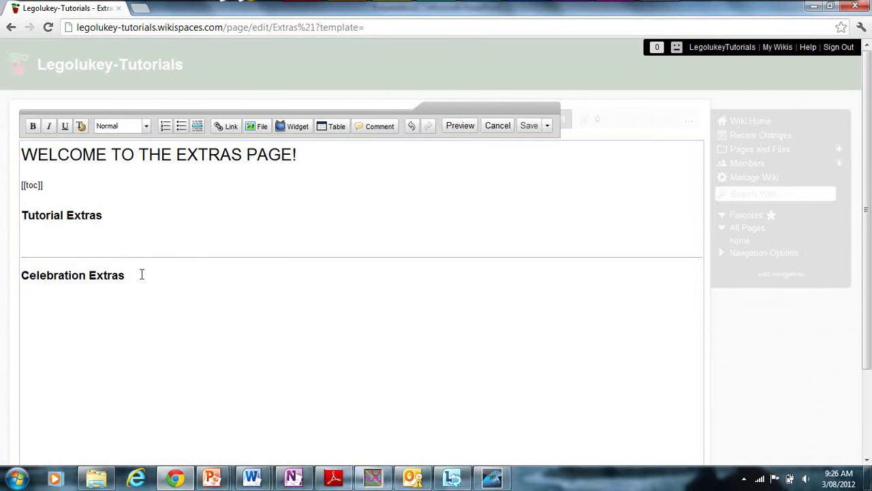
Step: Insert another horizontal rule followed by a Heading 1 line reading 'Extra Extras'
click(199, 126)
click(136, 129)
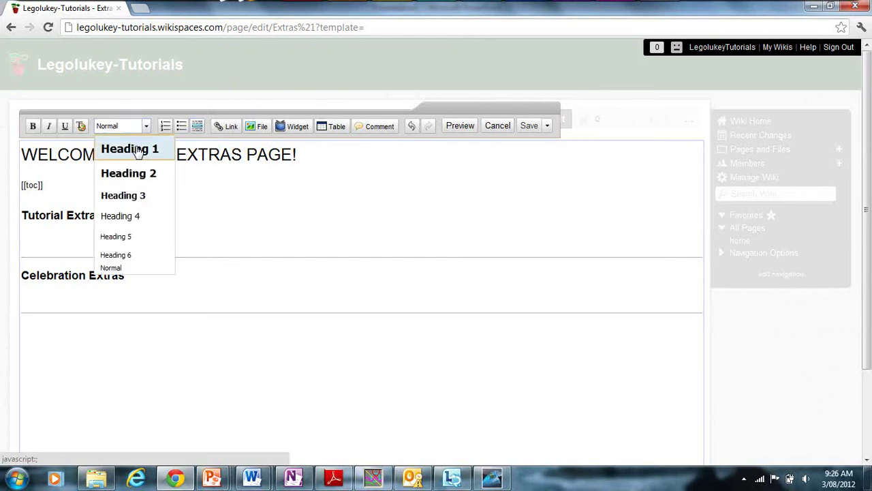
click(137, 148)
text(EXTRAS)
key(BackSpace)
key(BackSpace)
key(BackSpace)
key(BackSpace)
key(BackSpace)
text(xtra Extr)
key(BackSpace)
key(BackSpace)
text(tras)
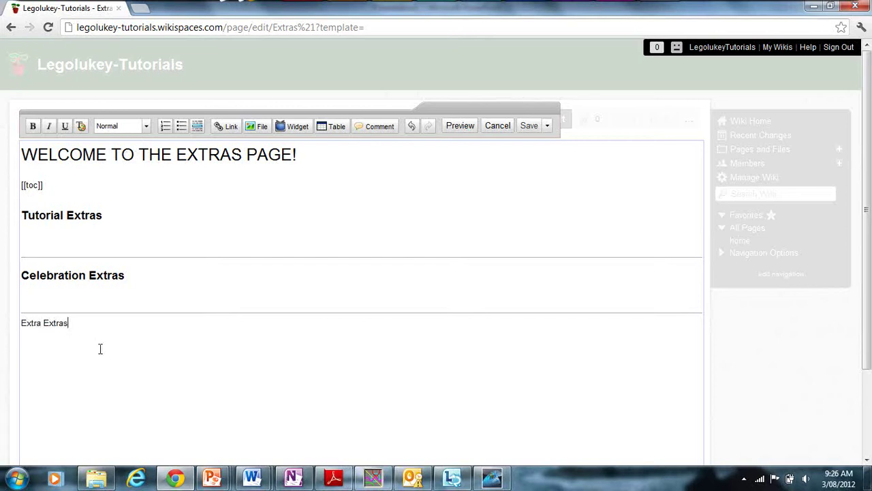
Step: Reapply Heading 1 to 'Extra Extras' and save the Extras page
drag(68, 324, 22, 321)
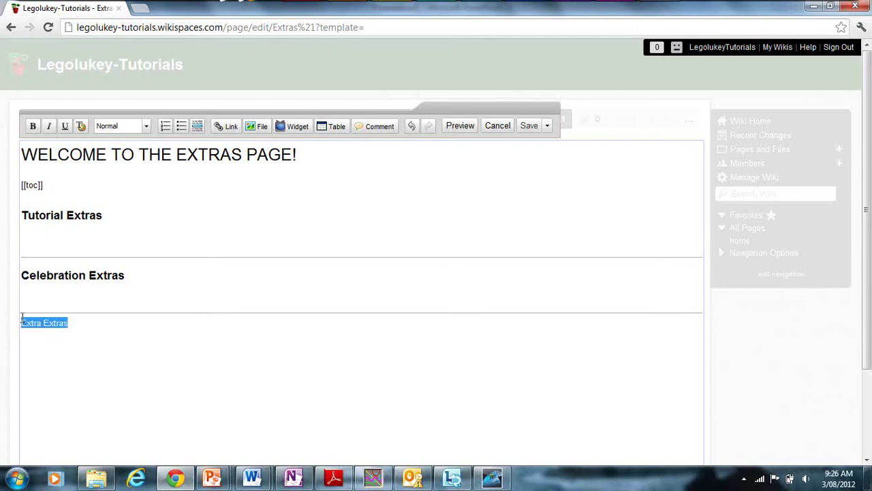
click(134, 128)
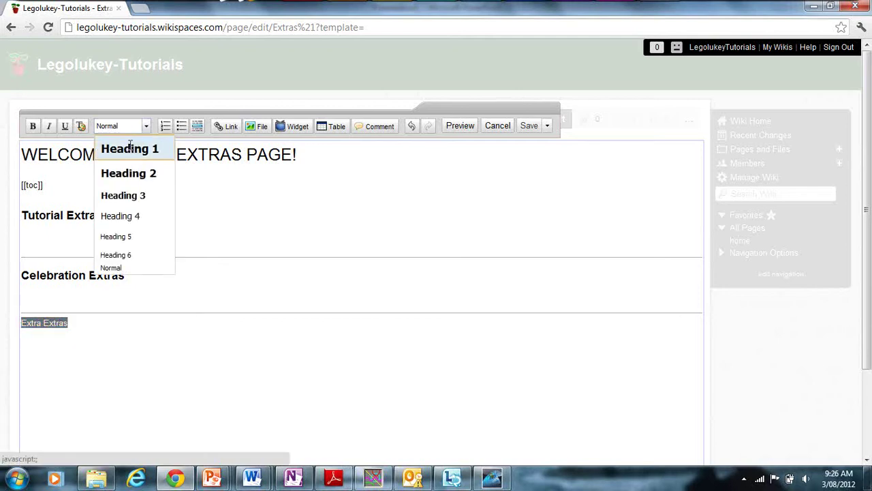
click(129, 149)
click(333, 210)
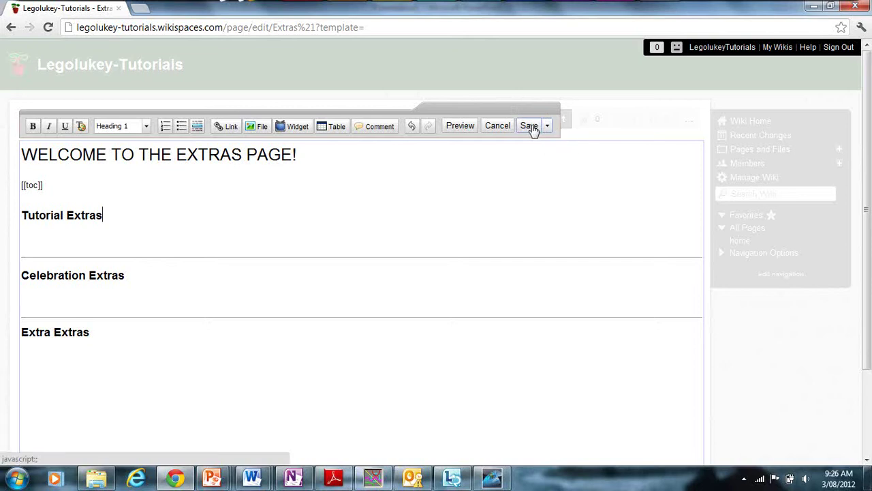
click(532, 127)
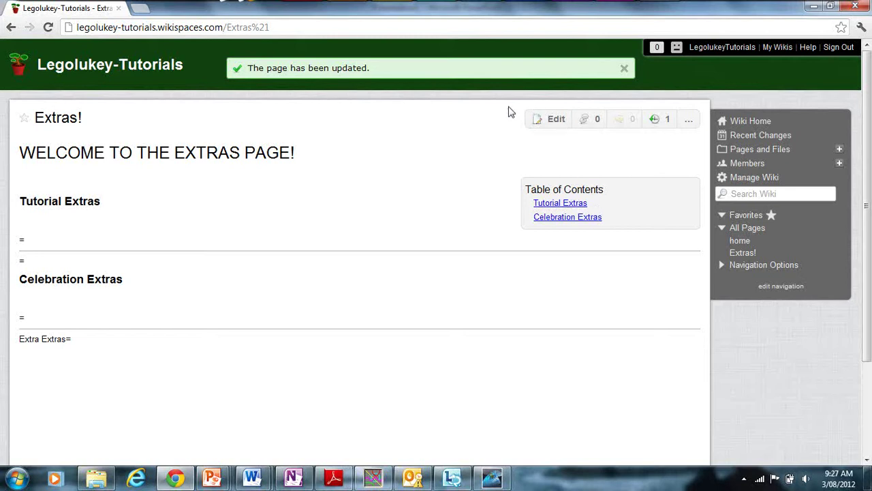
Step: Go to the My Account dashboard through the username link at the top right
click(695, 52)
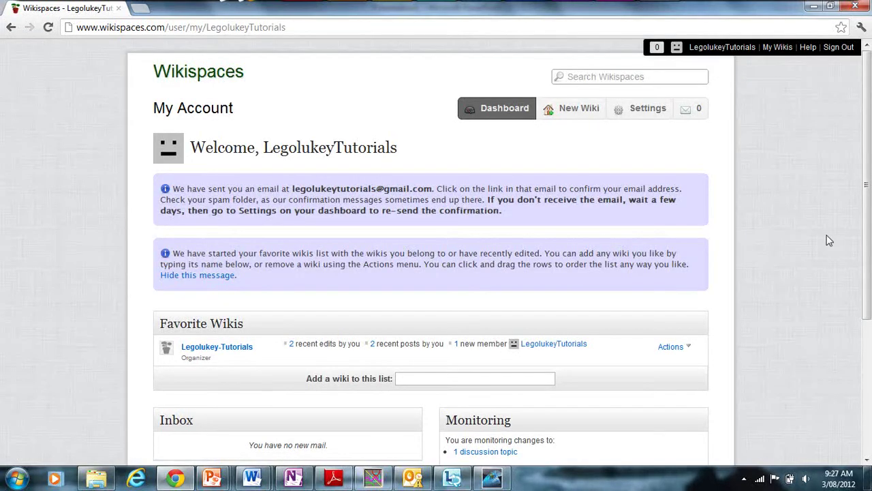
Step: Open the account Settings page from the My Account dashboard
drag(868, 167, 840, 285)
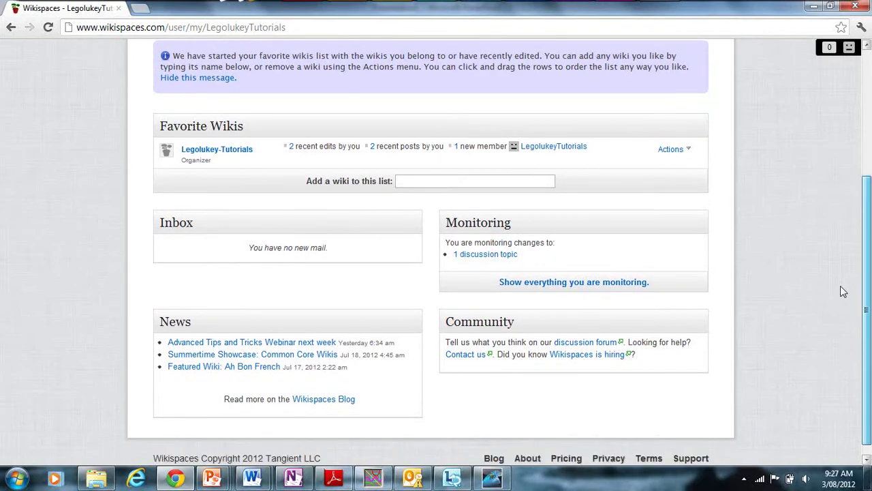
scroll(840, 284, up, 3)
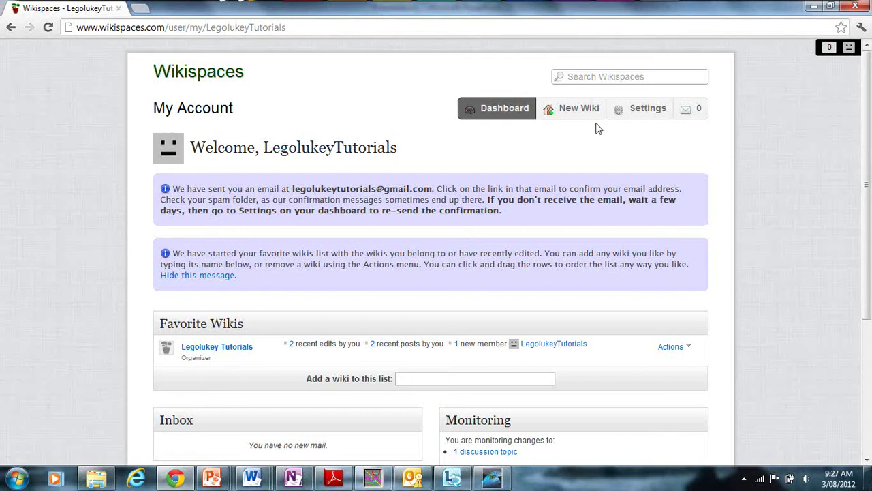
click(660, 121)
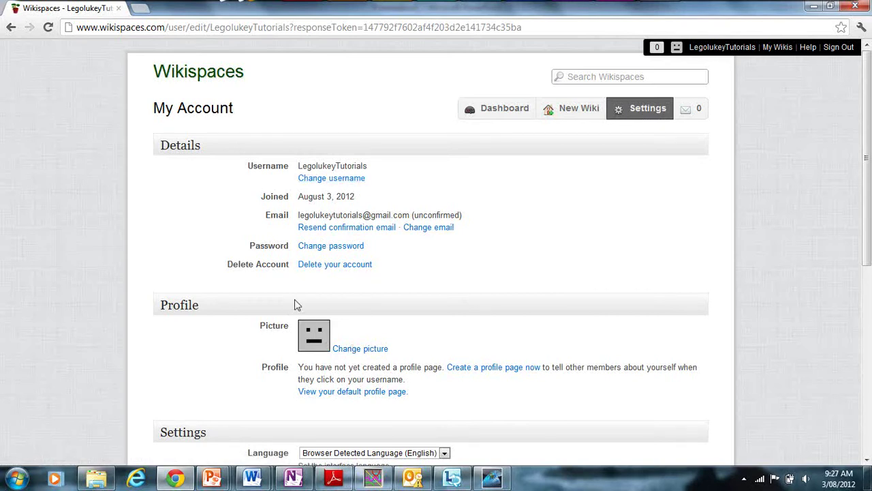
Step: Start 'Change picture' under Profile and open the Choose File window
click(352, 348)
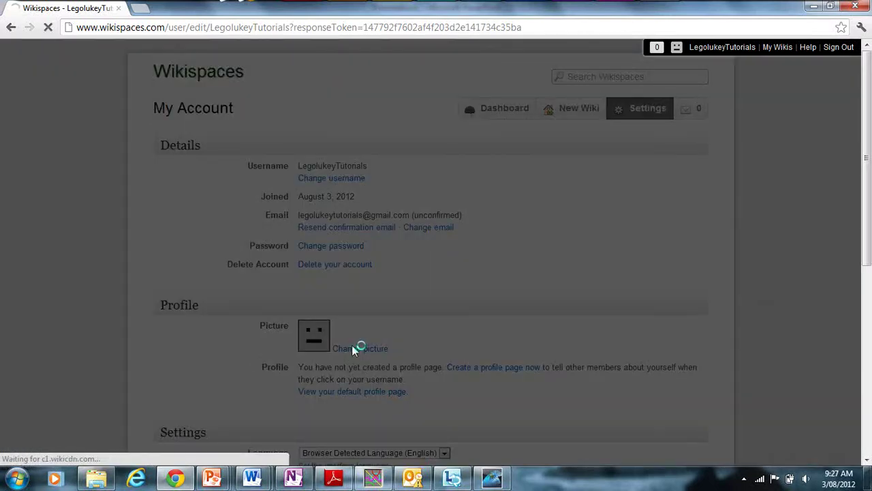
click(455, 223)
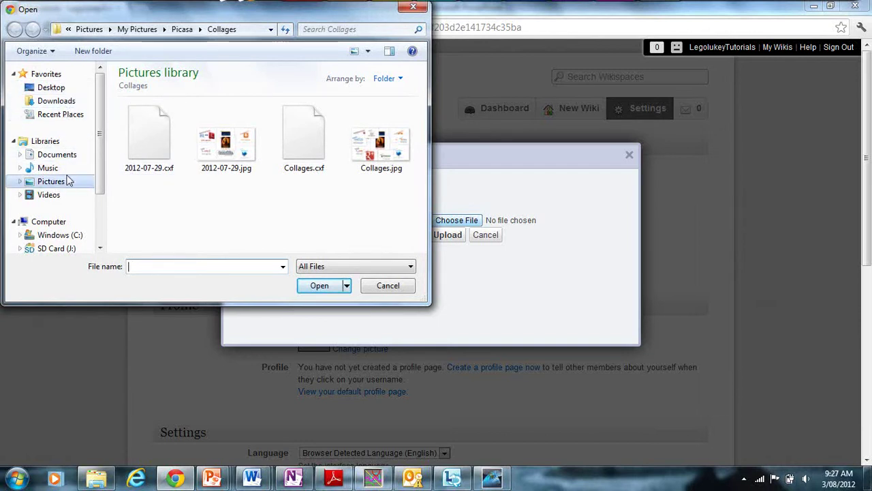
Step: Browse to LUKEM USB (K:) > Youtube > Tutorials > Tutorial Pictures and pick 1207_WebsTutorial_Im.jpg
click(98, 217)
scroll(53, 174, up, 1)
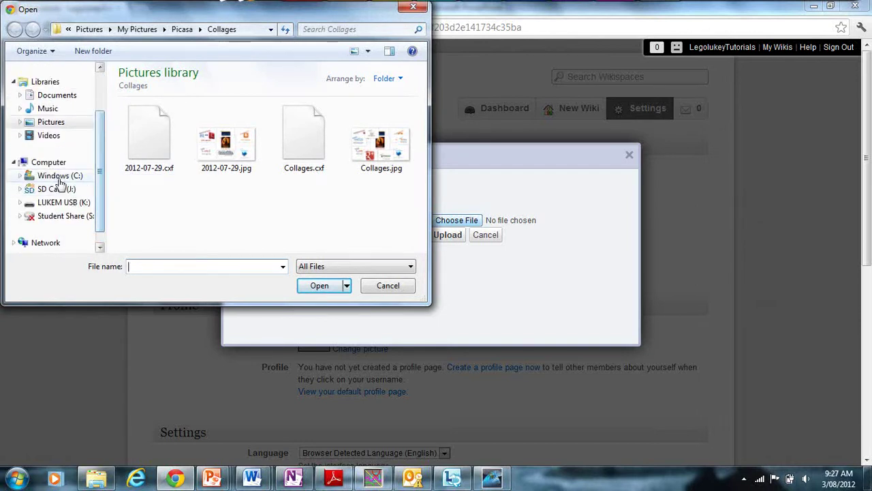
click(62, 202)
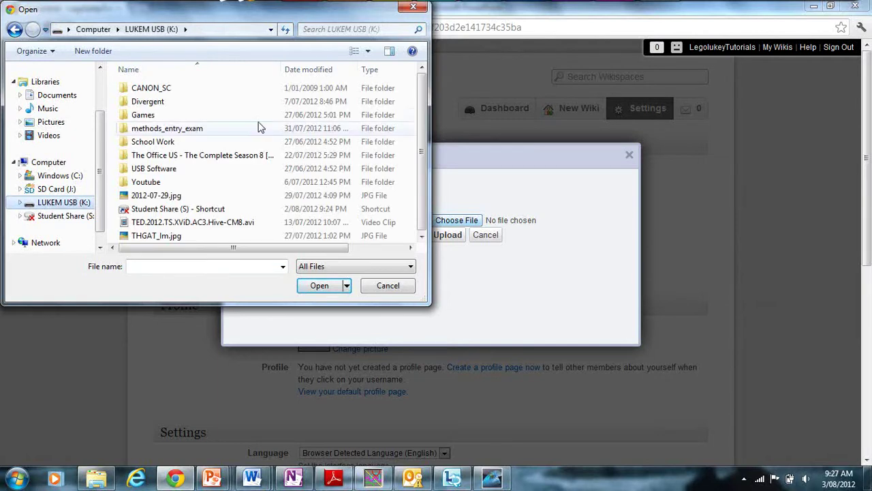
double_click(220, 183)
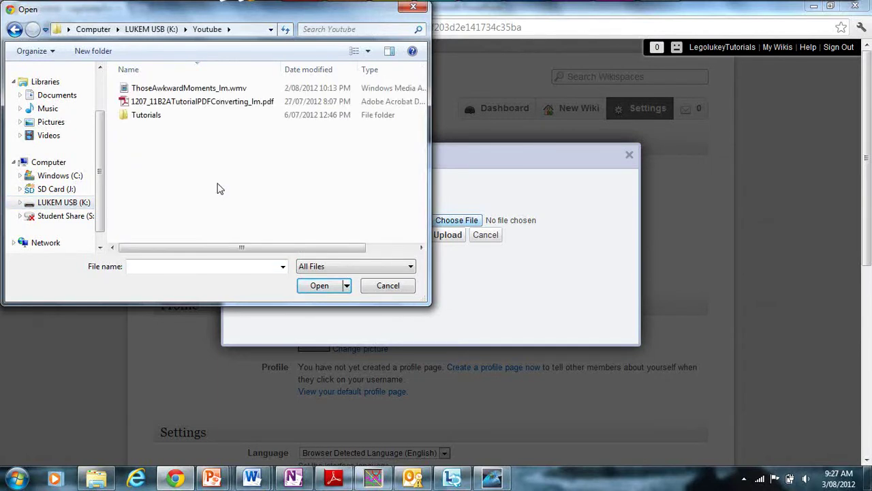
double_click(202, 117)
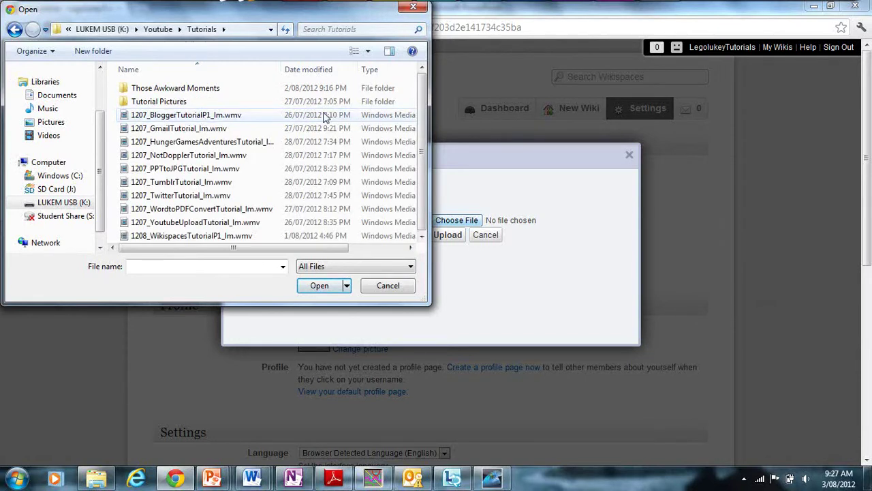
scroll(427, 142, down, 1)
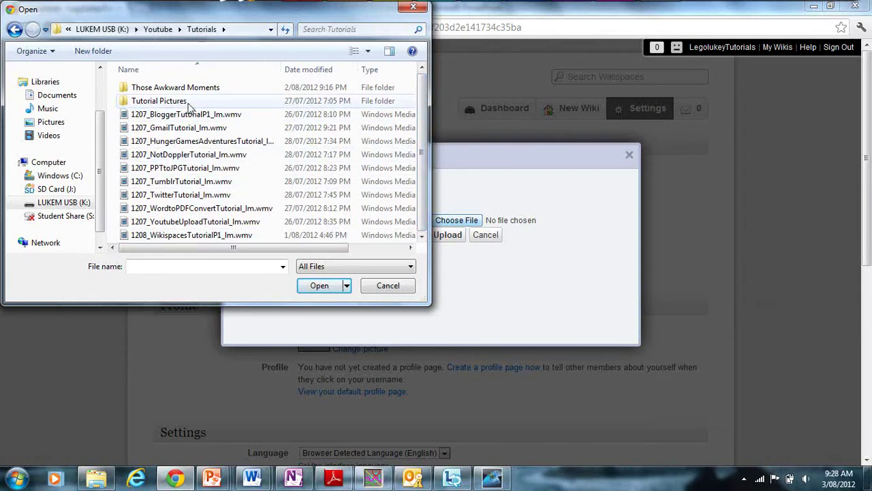
double_click(159, 101)
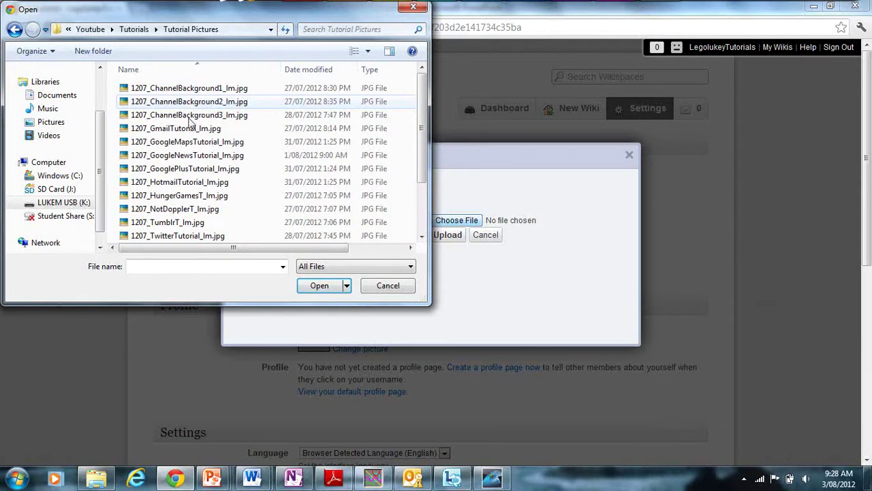
scroll(422, 125, down, 3)
drag(422, 125, 419, 163)
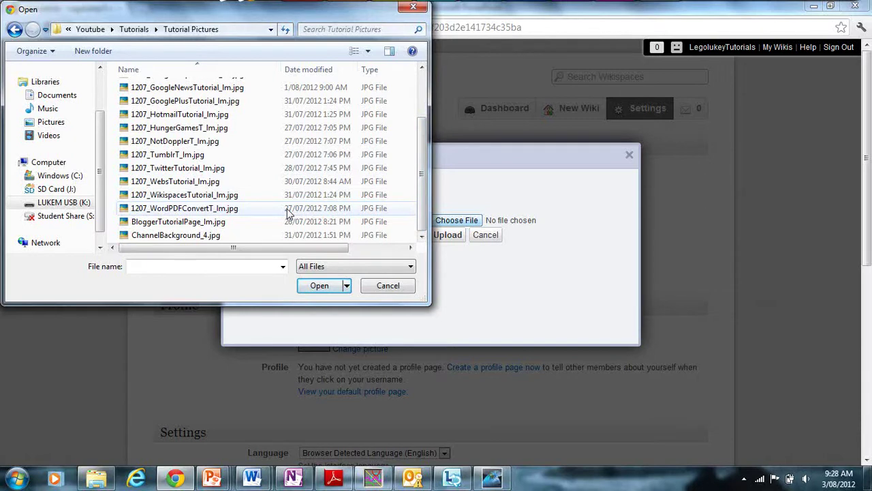
double_click(291, 182)
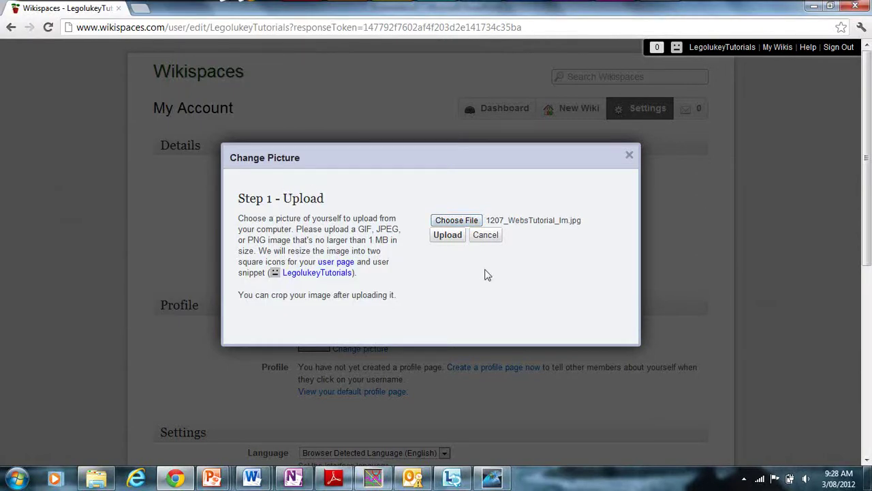
Step: Reopen the file chooser and select 1207_WebsTutorial_Im.jpg again
click(455, 222)
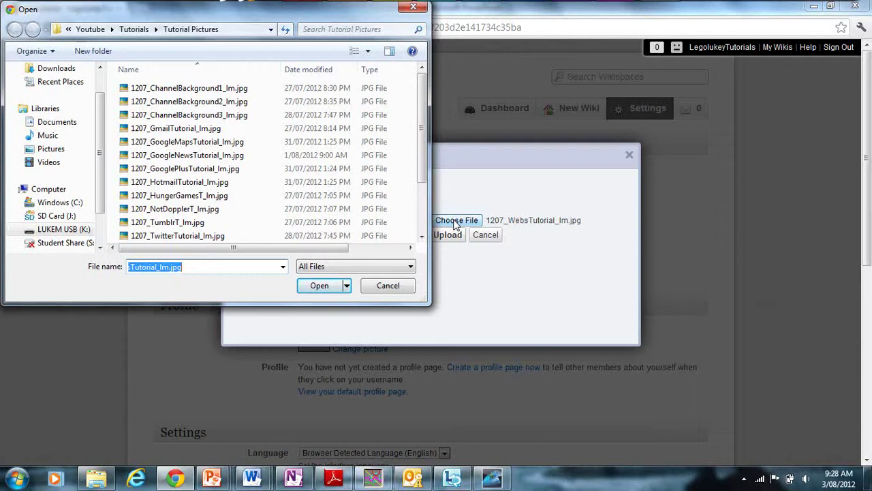
click(387, 286)
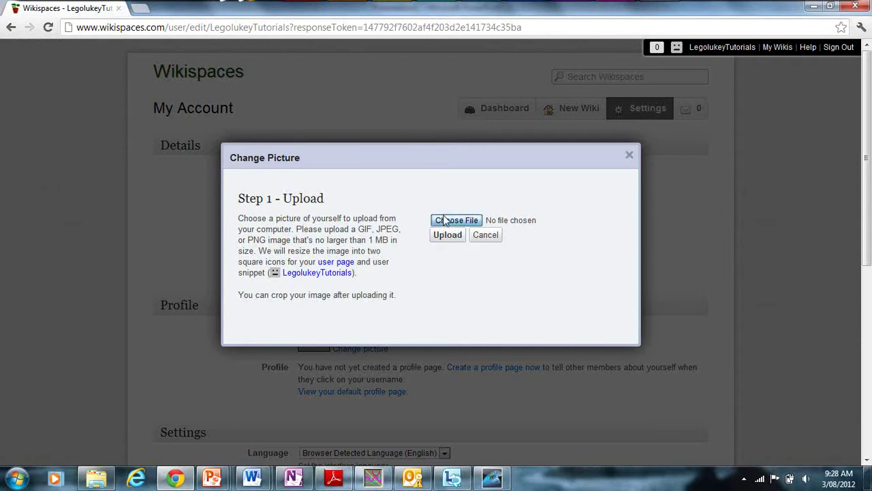
click(445, 221)
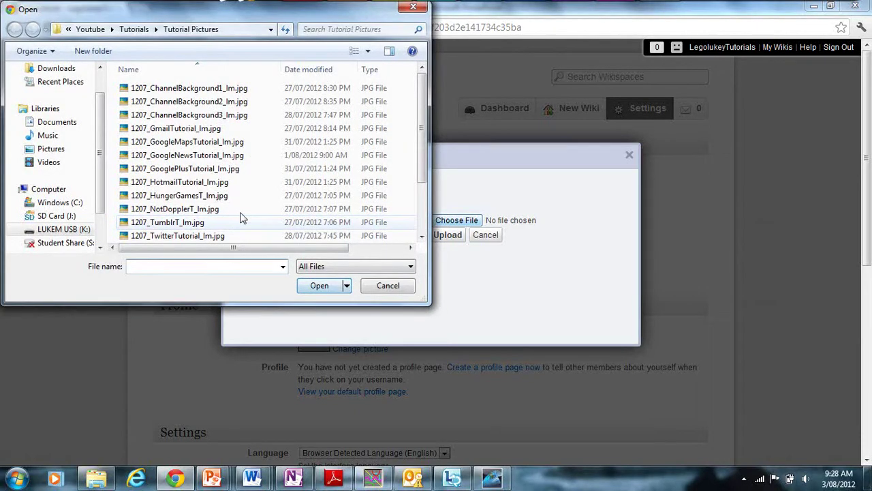
scroll(380, 172, down, 2)
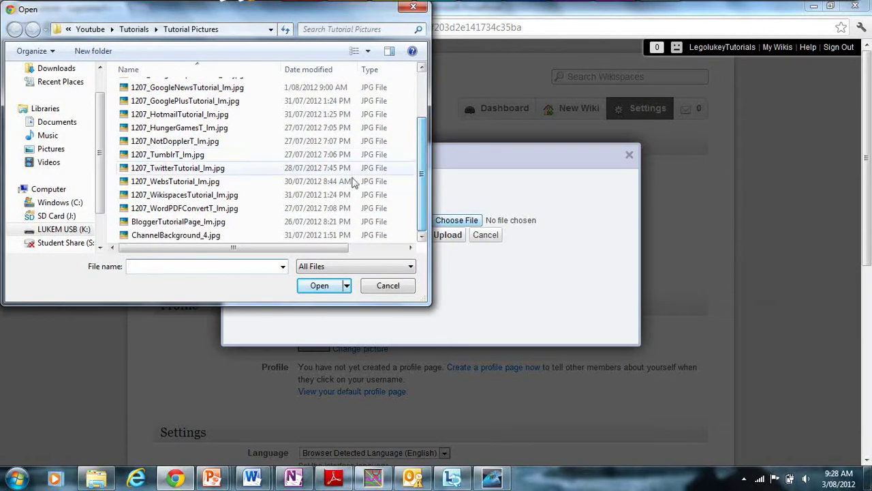
double_click(320, 183)
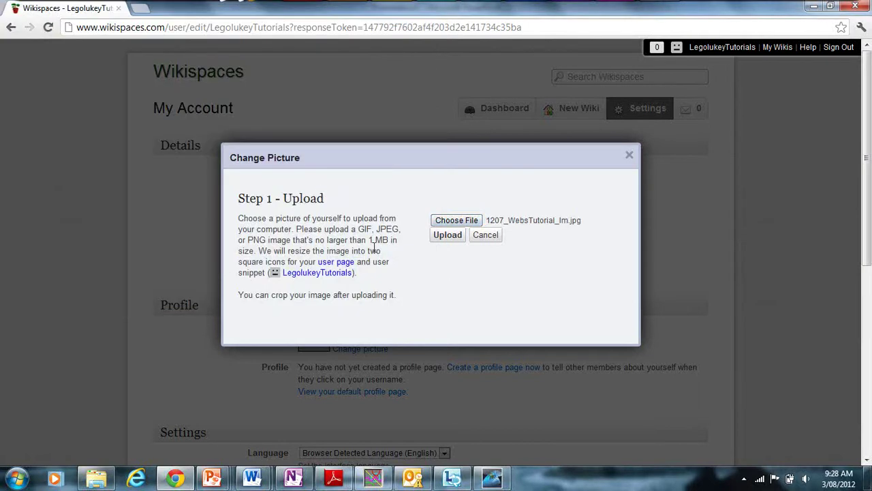
Step: Upload the chosen image, continue without cropping, and save the new profile picture
click(438, 236)
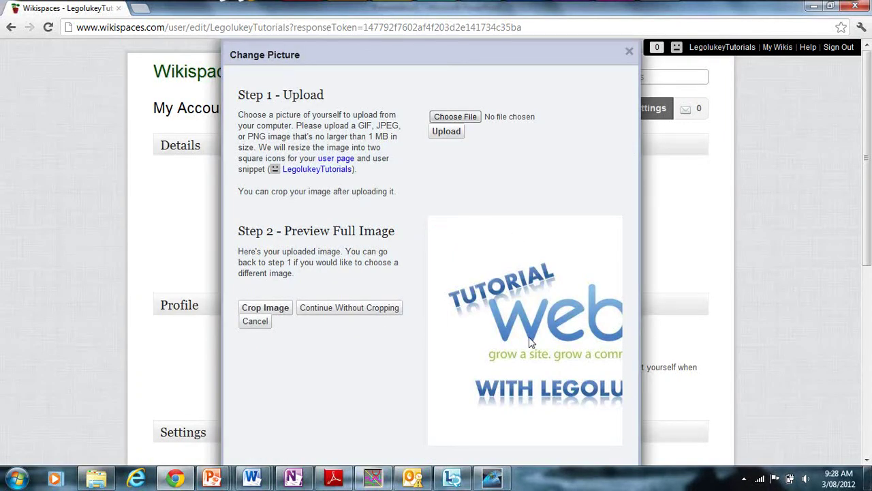
click(304, 308)
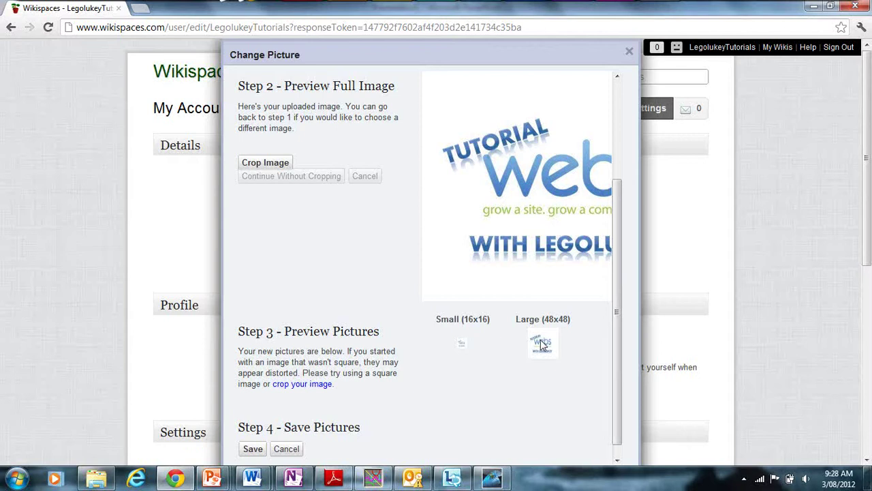
scroll(617, 307, down, 1)
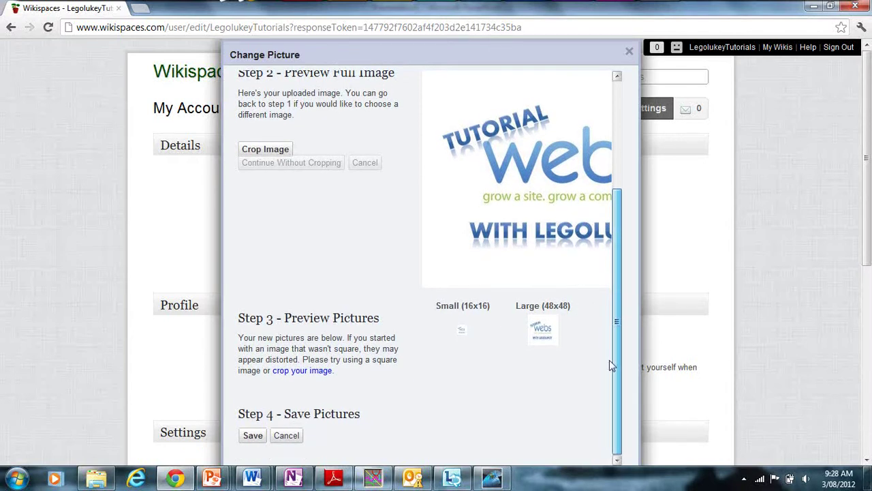
click(256, 438)
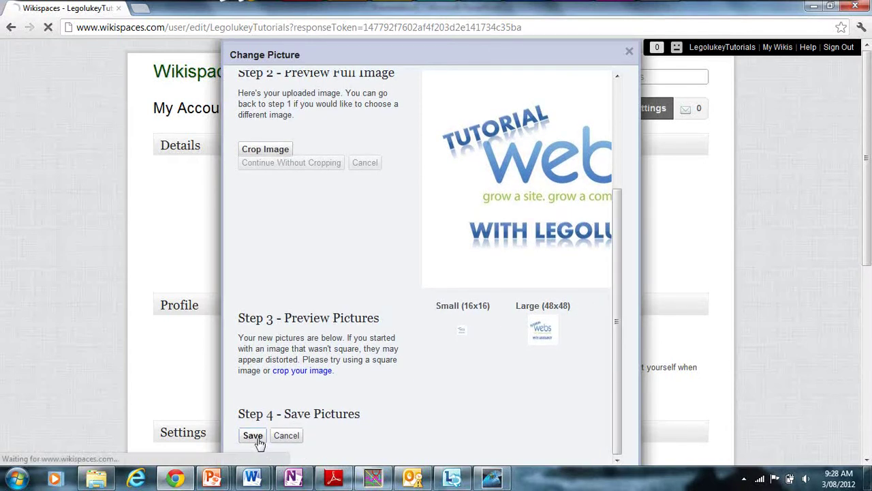
key(super+d)
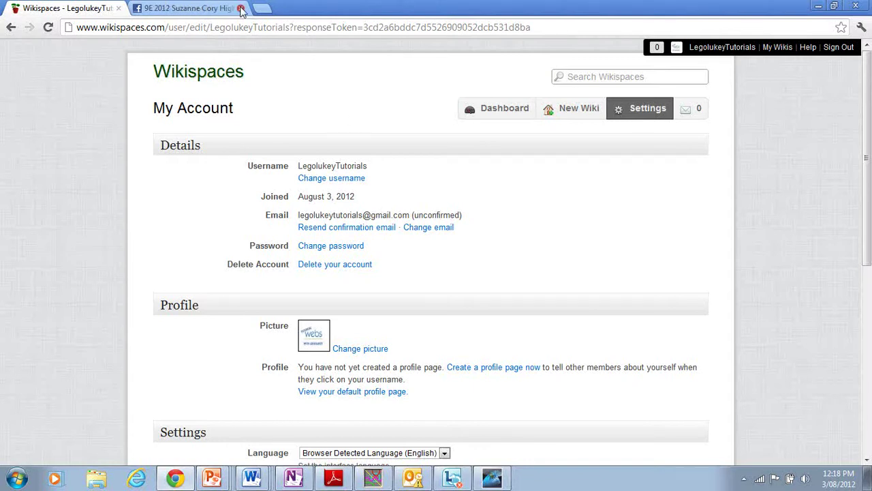
Step: Load gmail.com in a new tab and sign in with the account's address and password
click(262, 10)
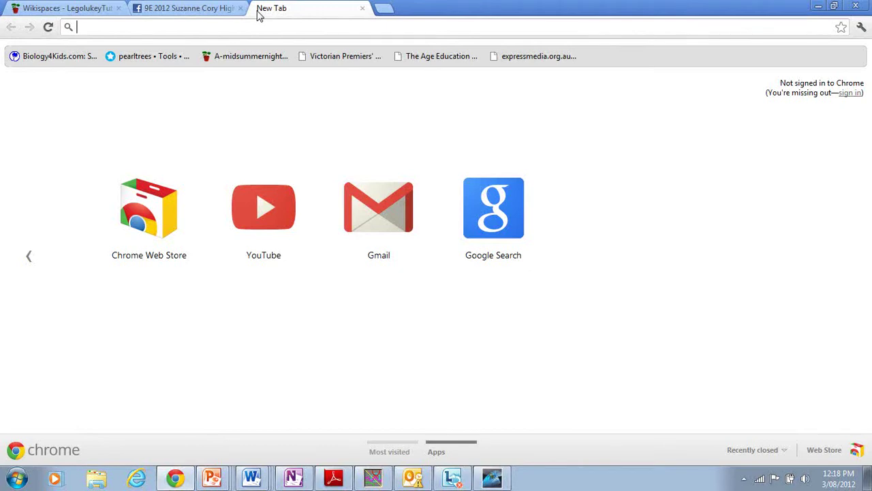
text(gmail.com)
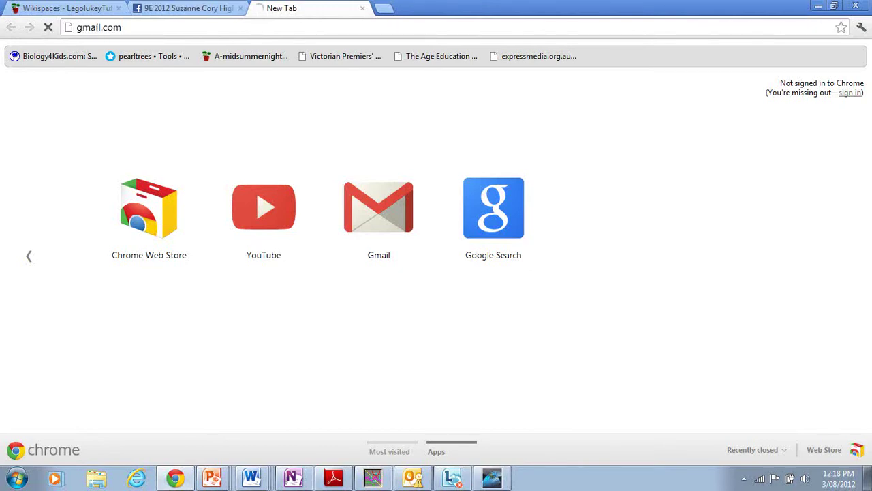
key(Return)
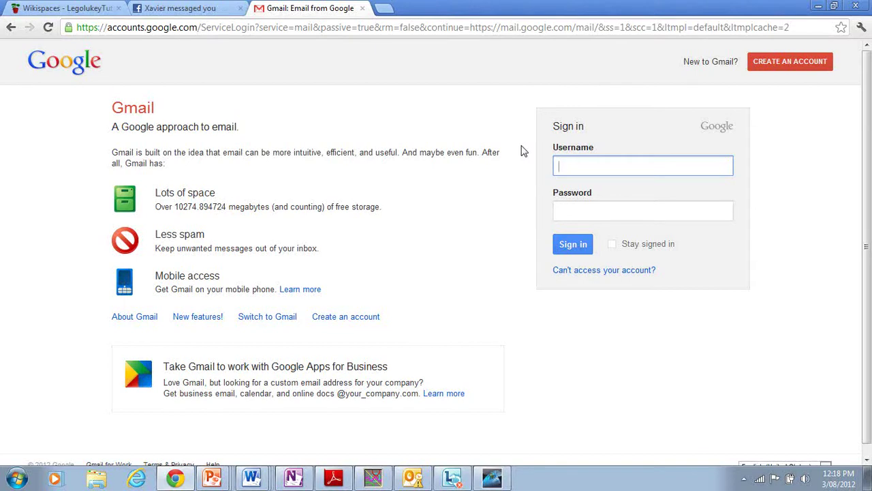
text(legolu)
key(Down)
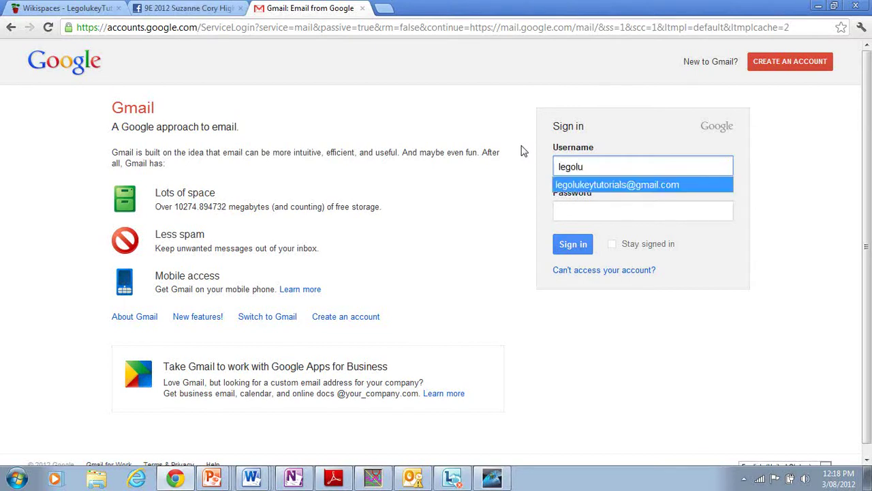
key(Return)
key(Tab)
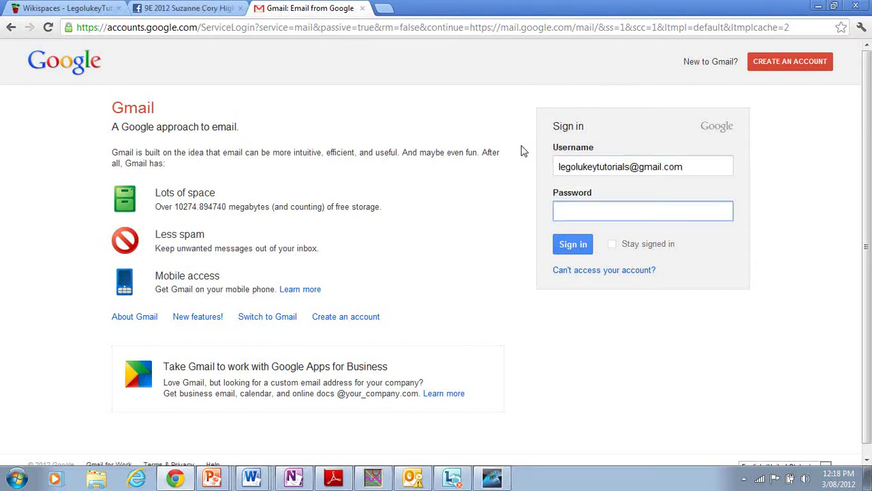
text(••)
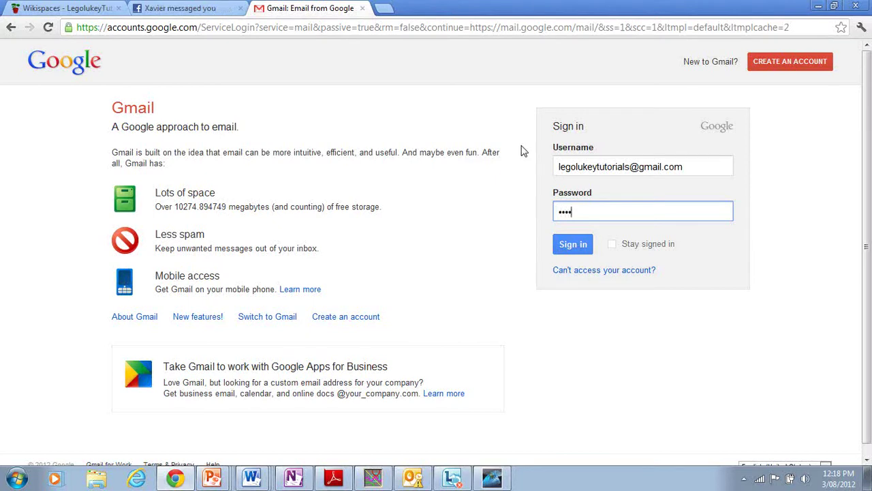
key(Return)
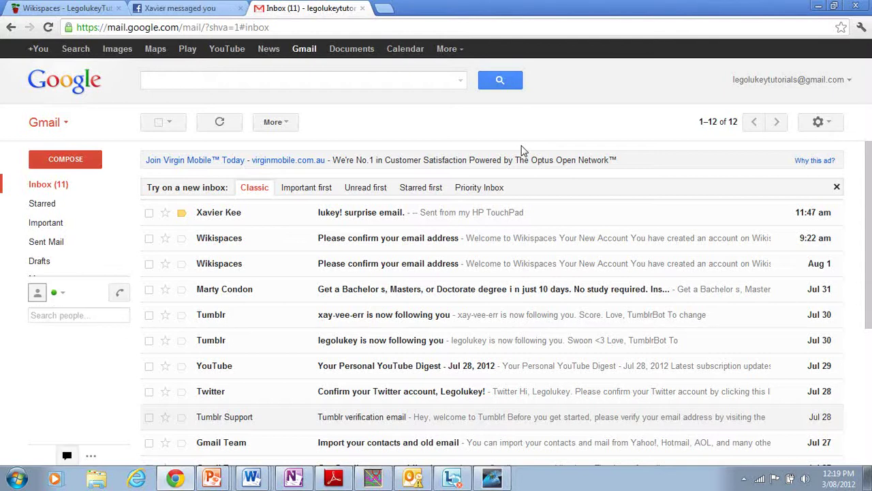
Step: Open the newer Wikispaces confirmation email and follow its confirmation link
click(419, 242)
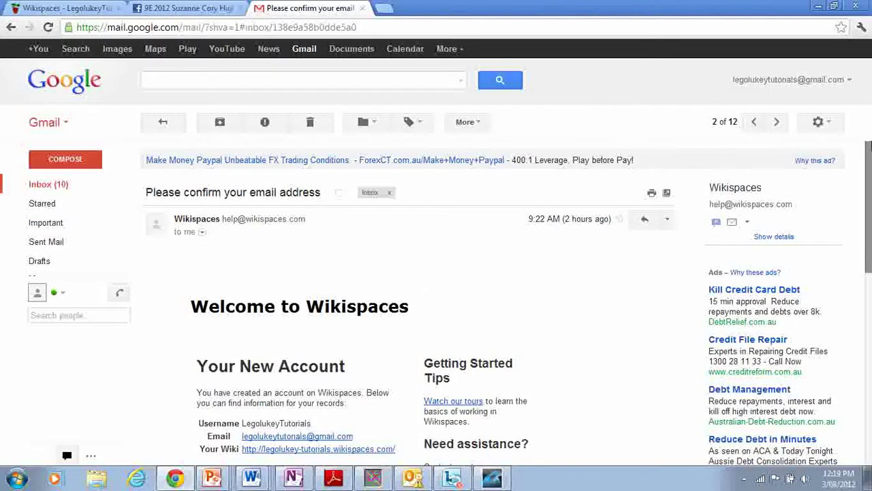
drag(869, 148, 868, 276)
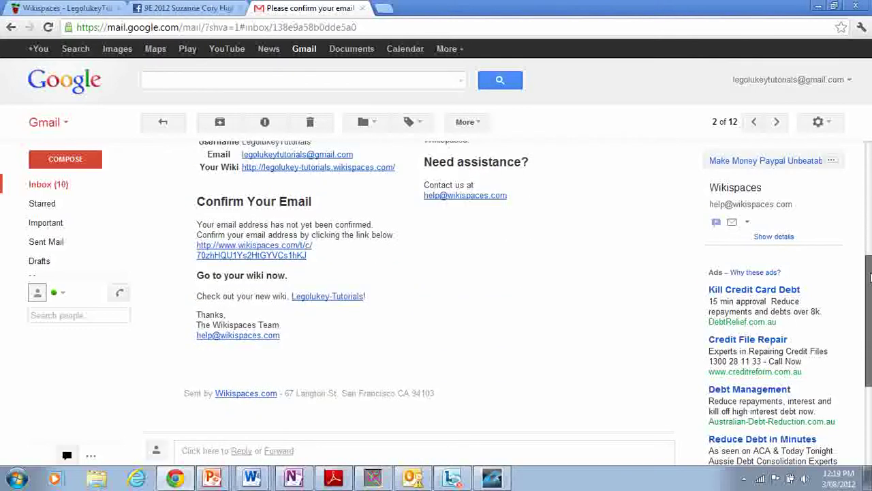
click(289, 253)
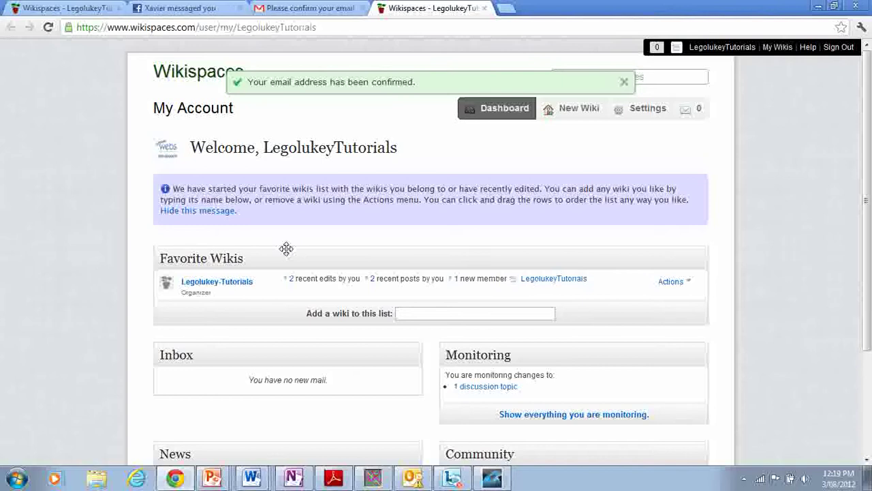
Step: Return to the Gmail inbox and open the 'lukey! surprise email.' message
click(307, 9)
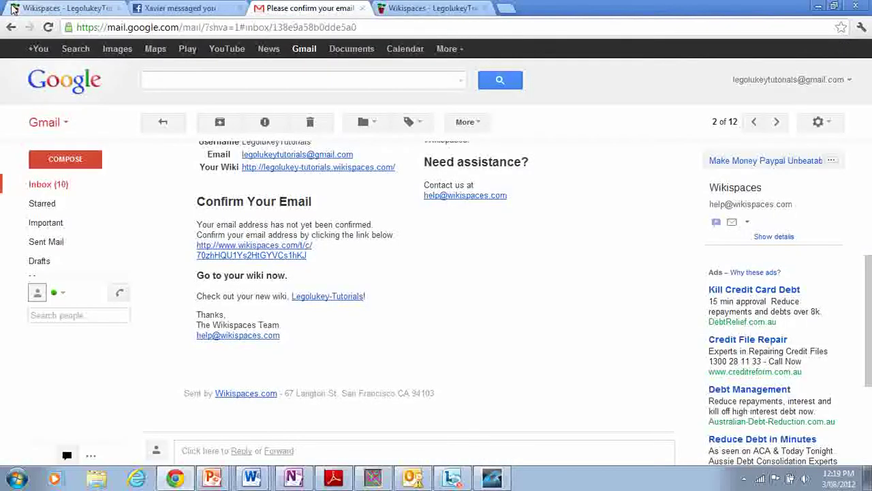
click(37, 192)
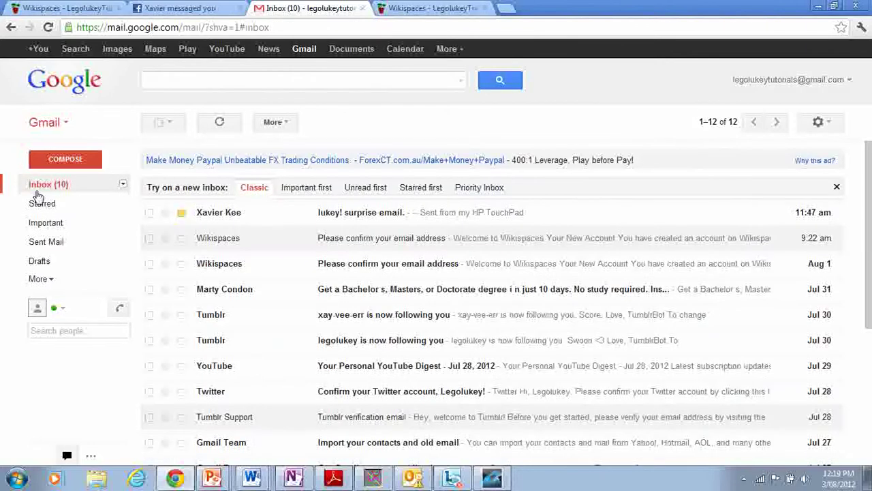
click(268, 215)
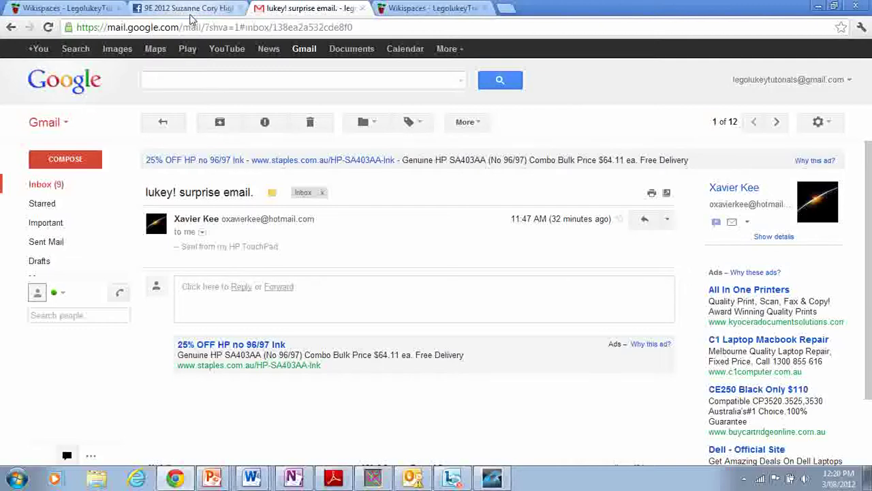
Step: On Facebook, open a chat with an online friend and send 'Say Hi, you r on my TUTORIAL!'
click(190, 9)
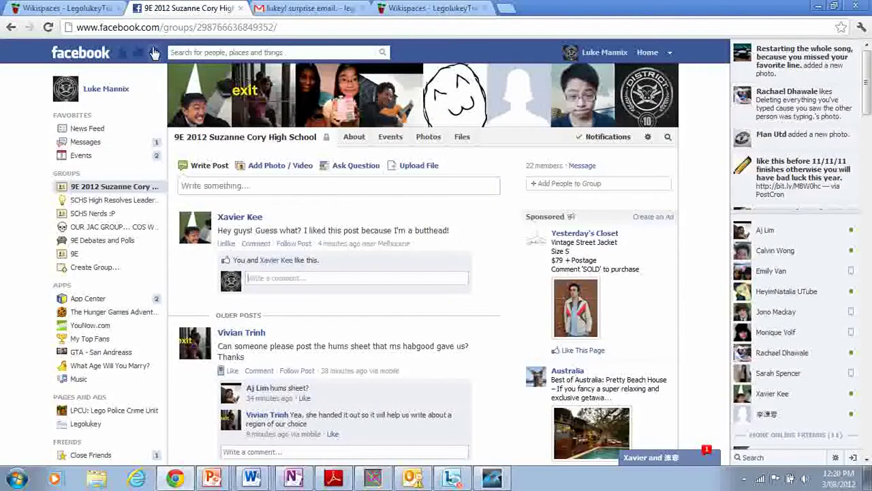
click(747, 402)
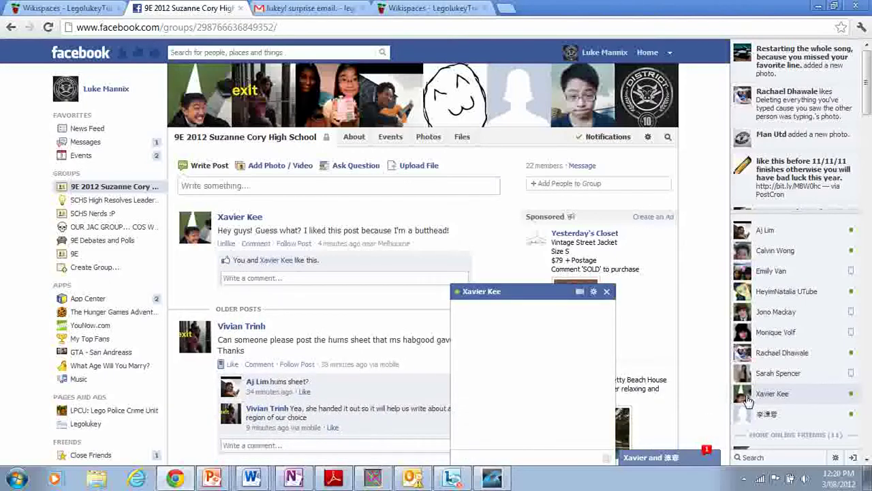
text(Say Hi)
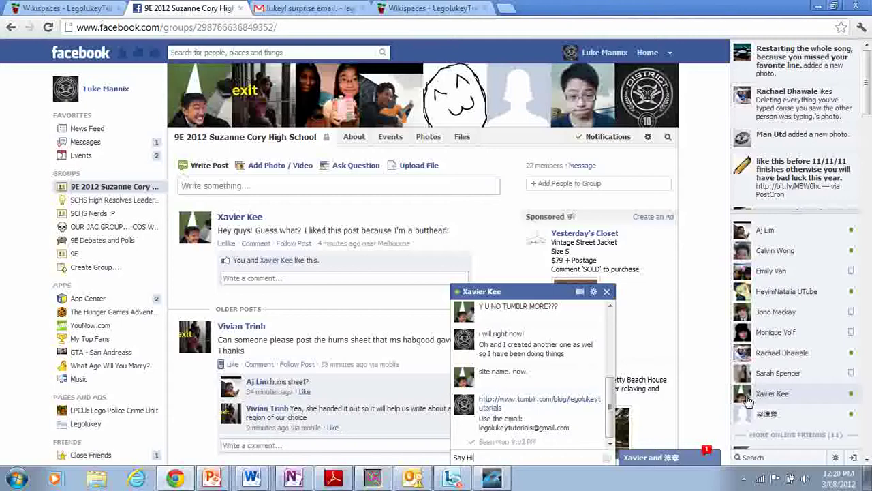
text(, you r on my )
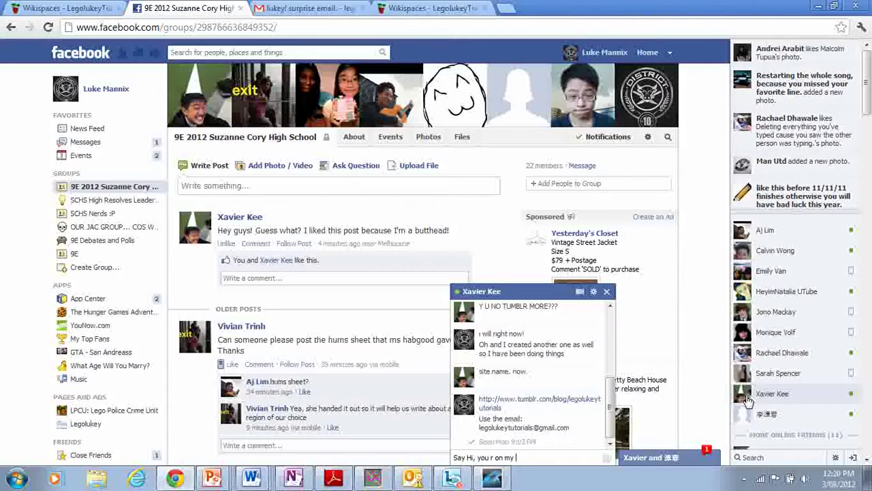
text(TUTORIAL!)
key(Return)
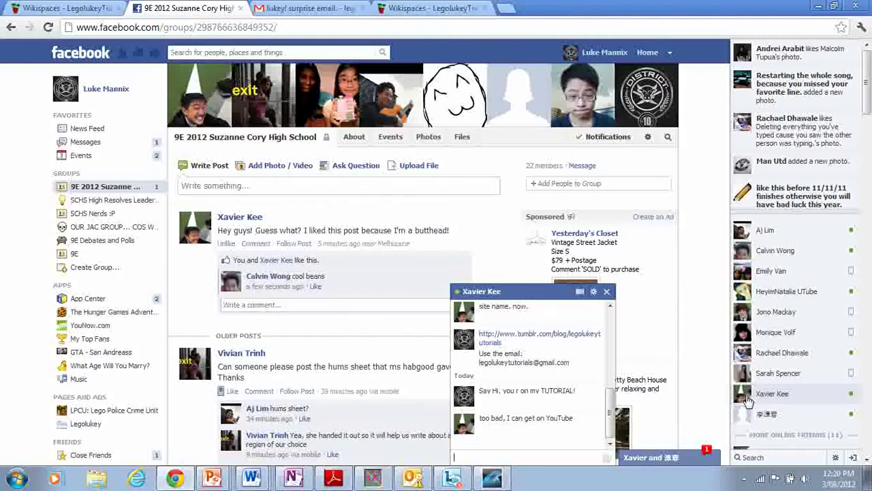
Step: Send the follow-up chat message 'don't matter, thanx for the email'
text(don't a)
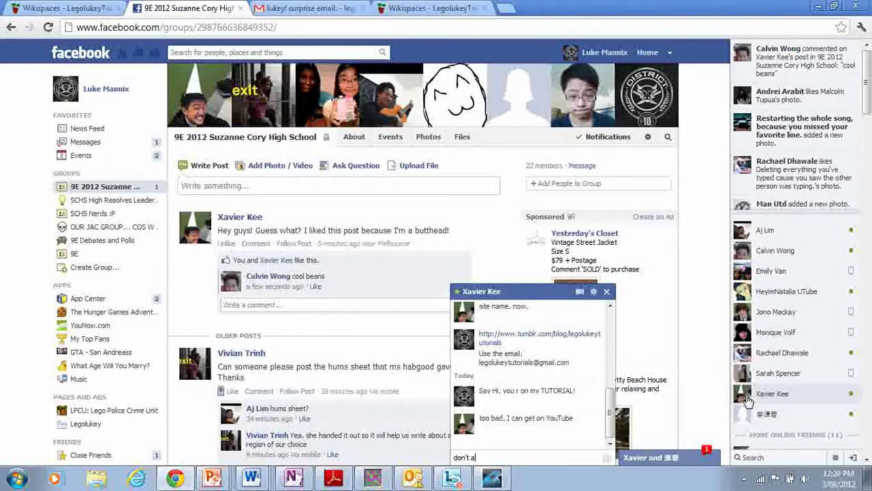
key(BackSpace)
text(matter, thanz)
key(BackSpace)
text(x for the email)
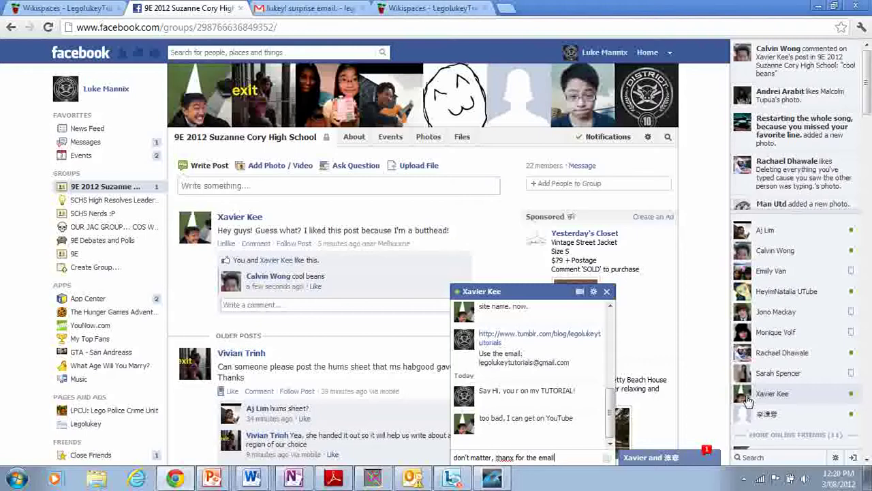
key(Return)
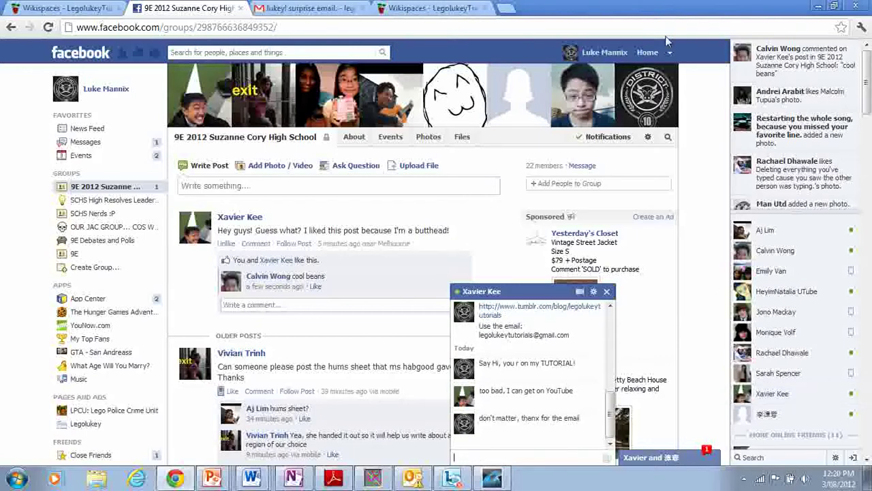
Step: Return to the Wikispaces dashboard, then play the PowerPoint title slide full-screen
click(402, 8)
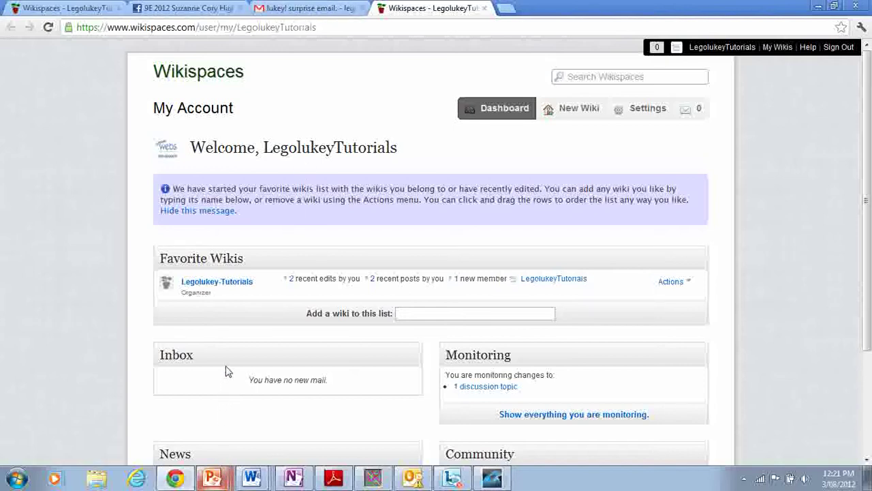
key(alt+Tab)
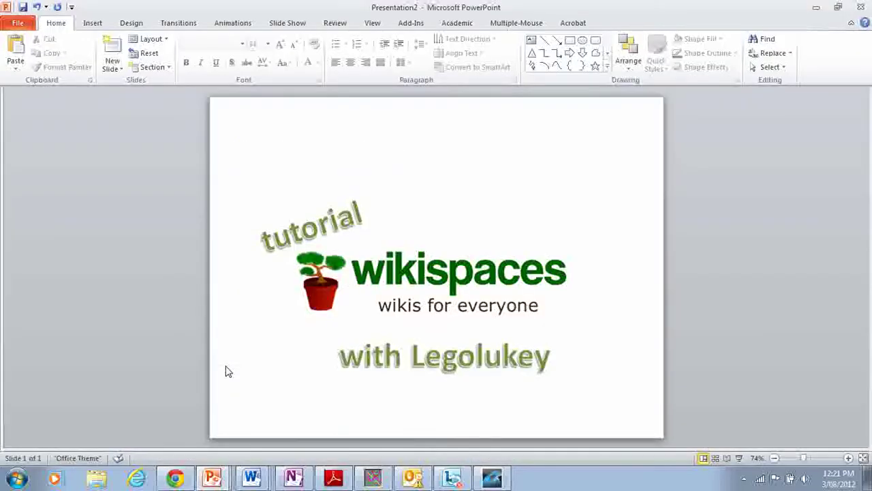
key(F5)
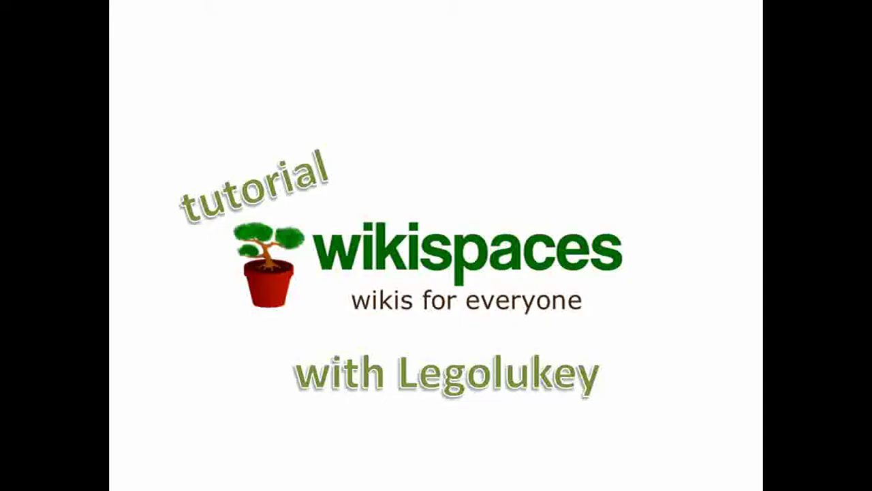